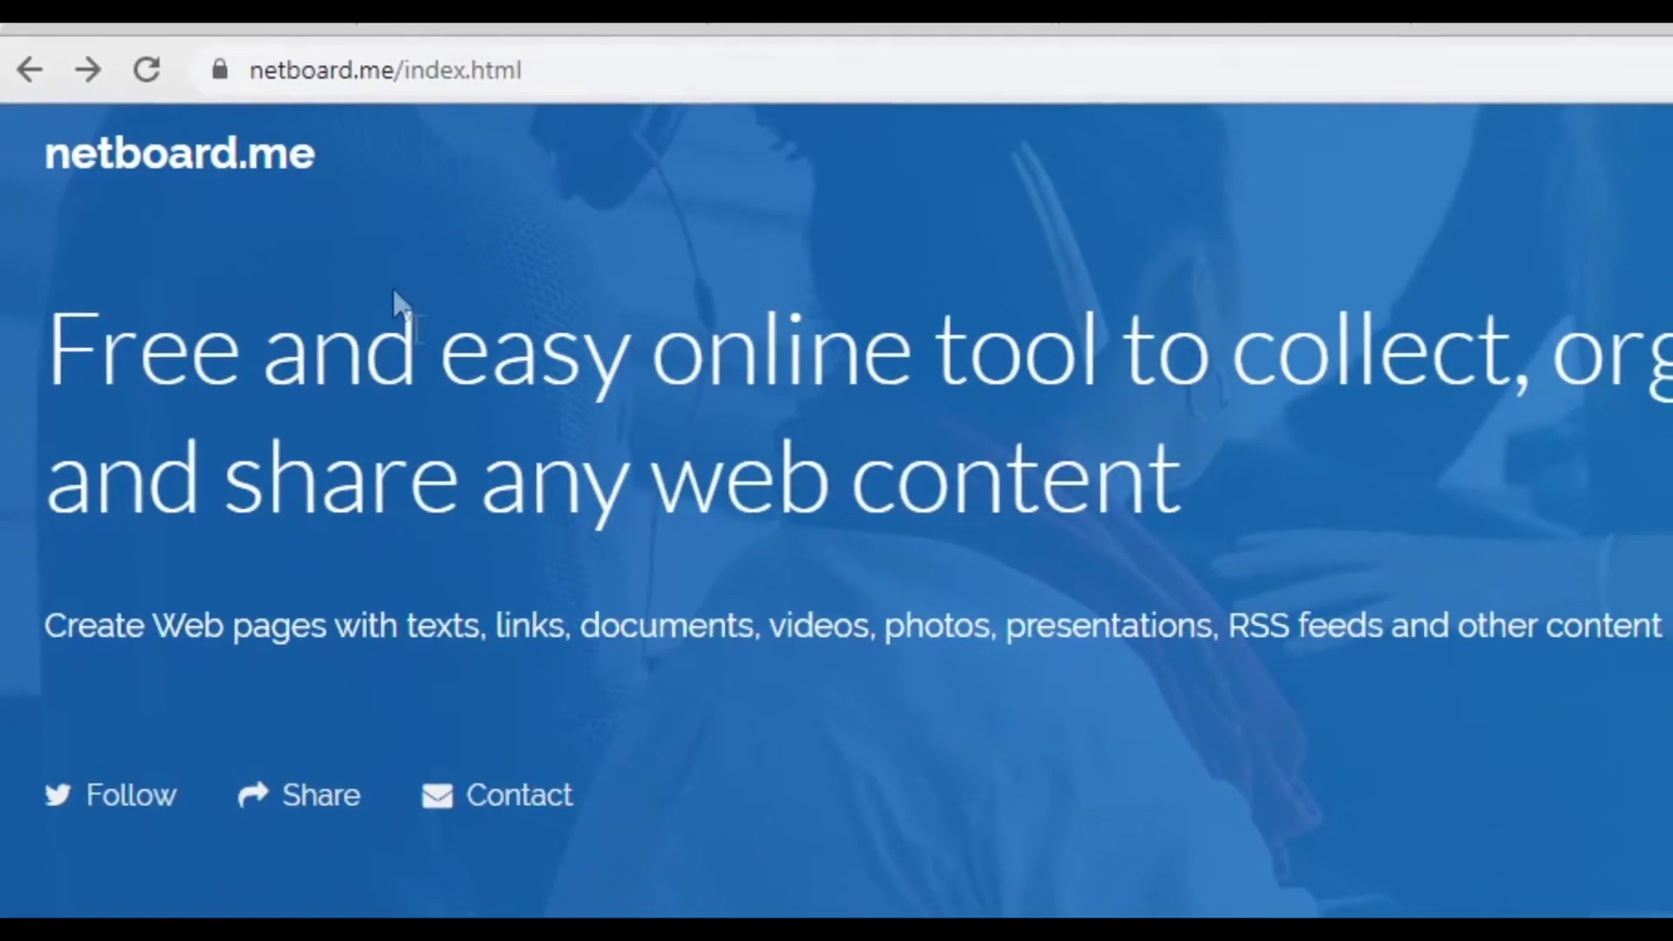
Open the 'Login or Sign Up' form from the netboard.me home page.
left_click_drag(47, 343, 1321, 486)
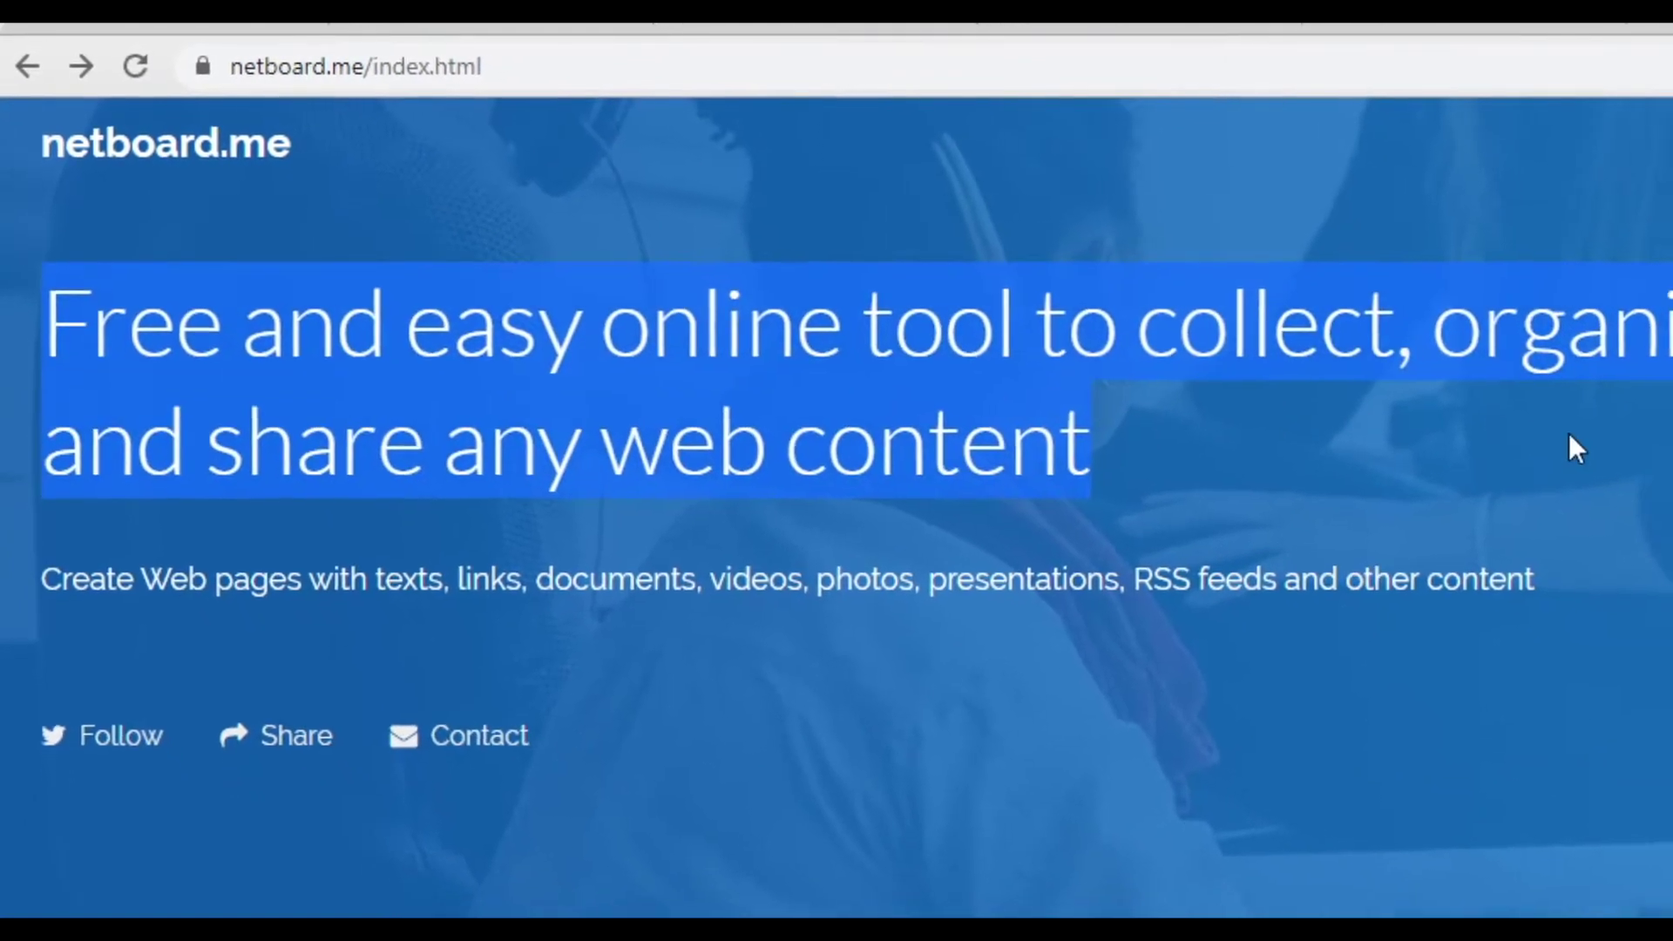
left_click(1318, 485)
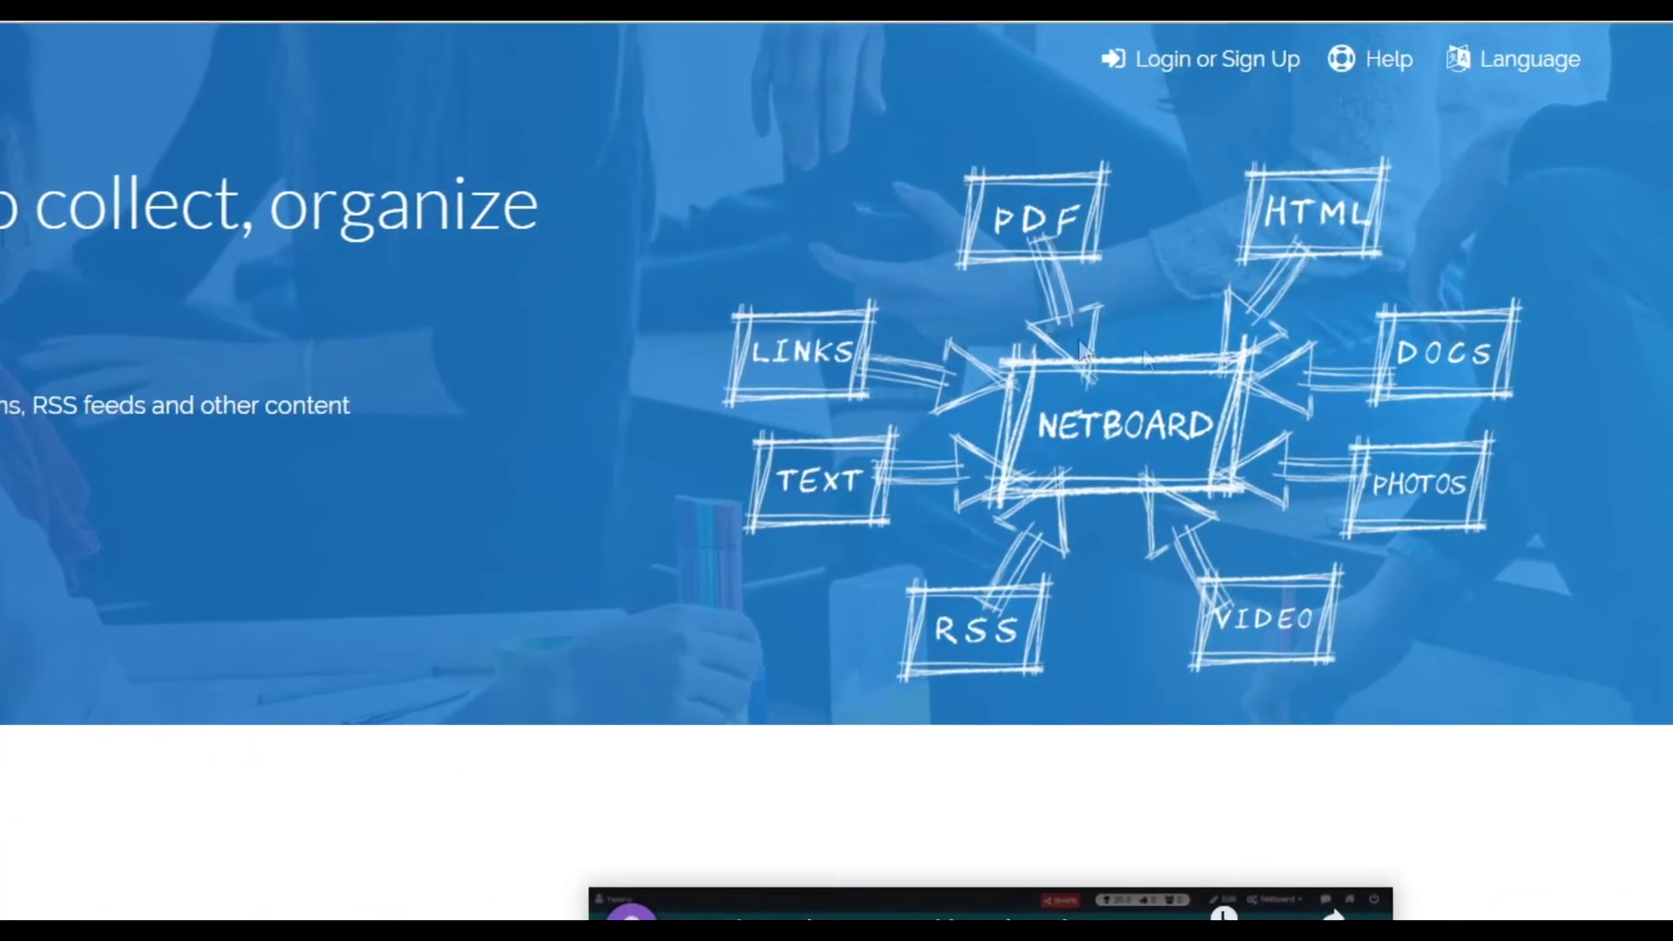
left_click(1197, 62)
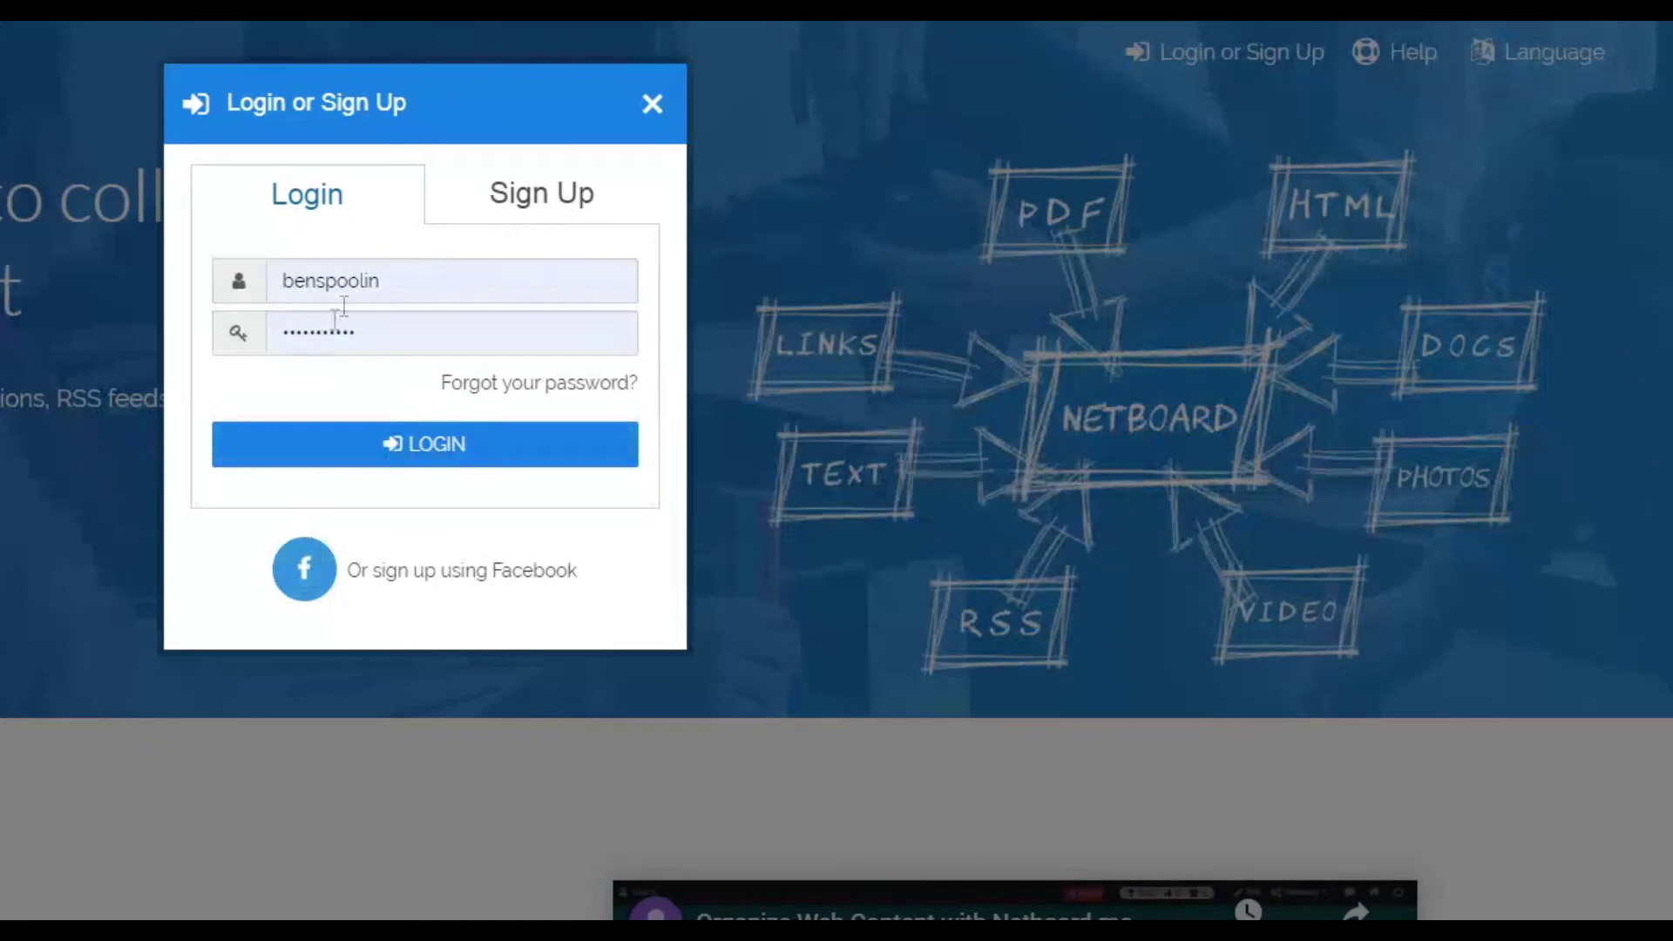
Glance at the Sign Up tab, then log in from the Login tab with the saved credentials.
left_click(551, 207)
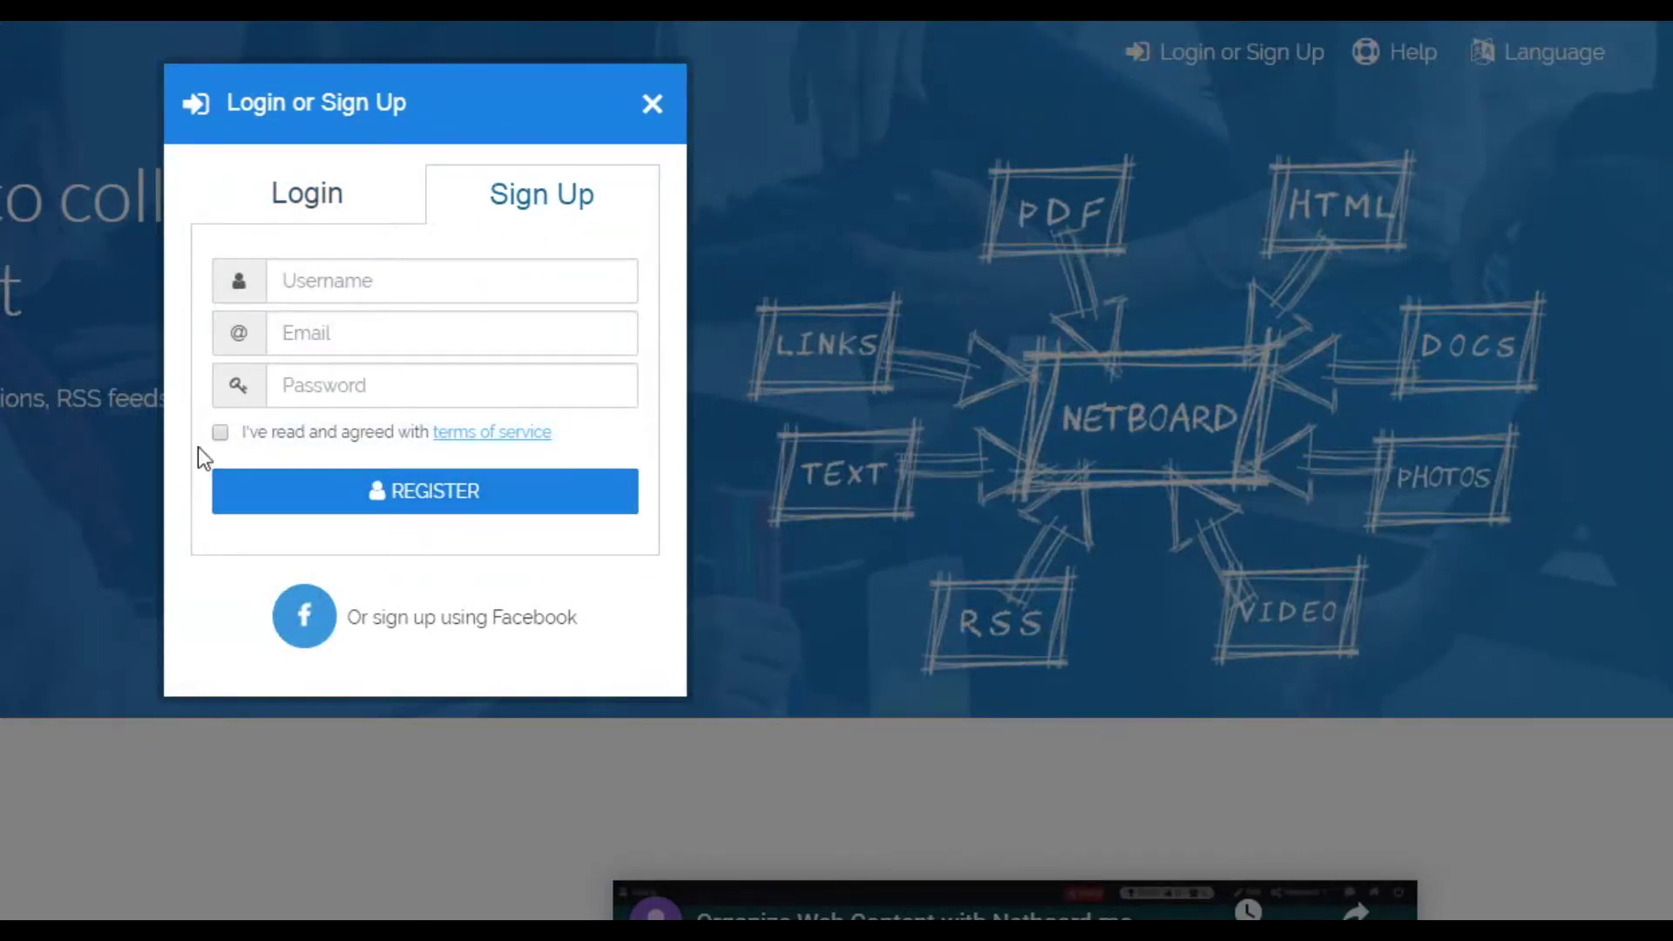
left_click(336, 217)
left_click(431, 444)
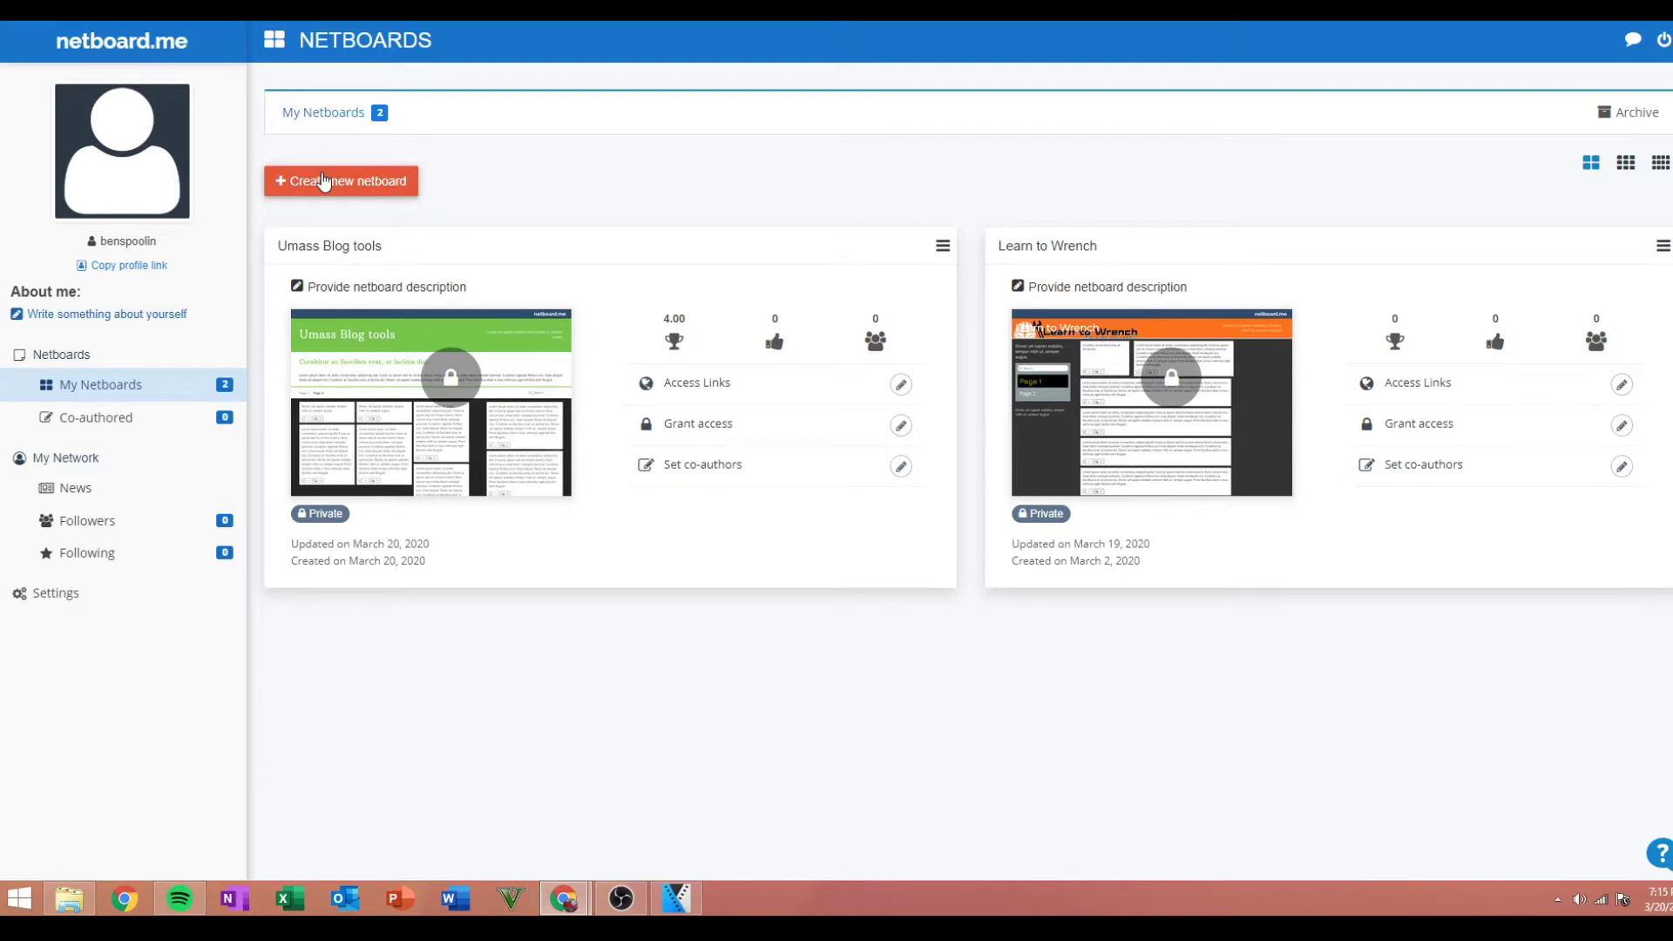
Create a WWW-public netboard 'My class 2' with a chosen layout and dark starry skin.
left_click(319, 182)
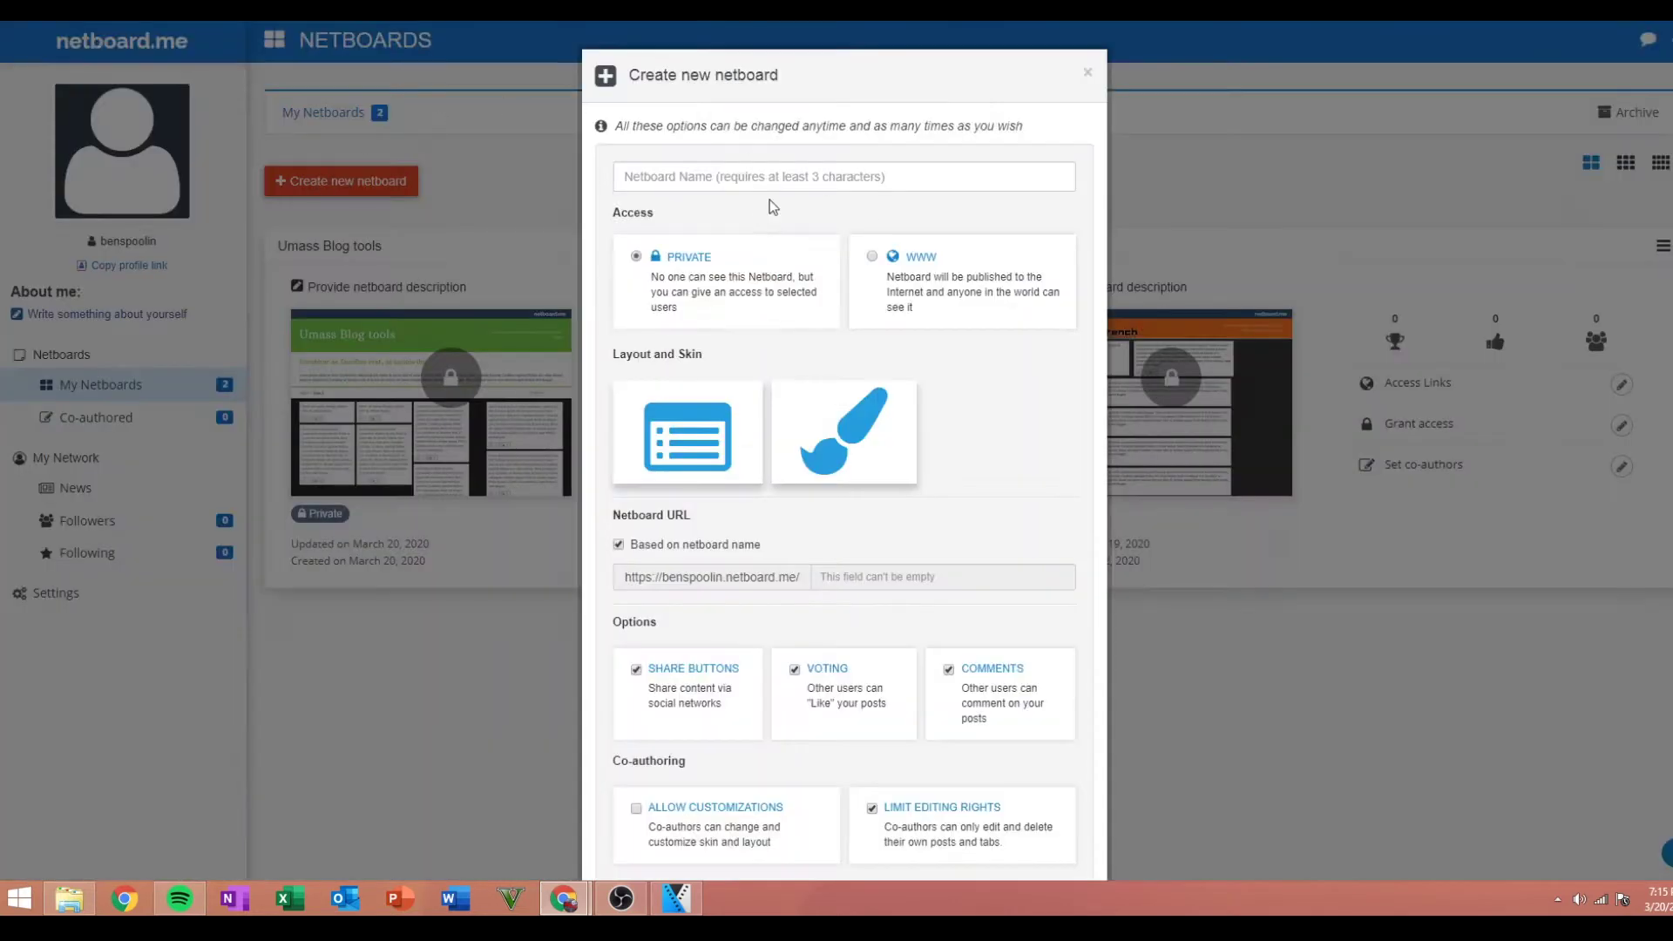
left_click(771, 174)
type("My class 2")
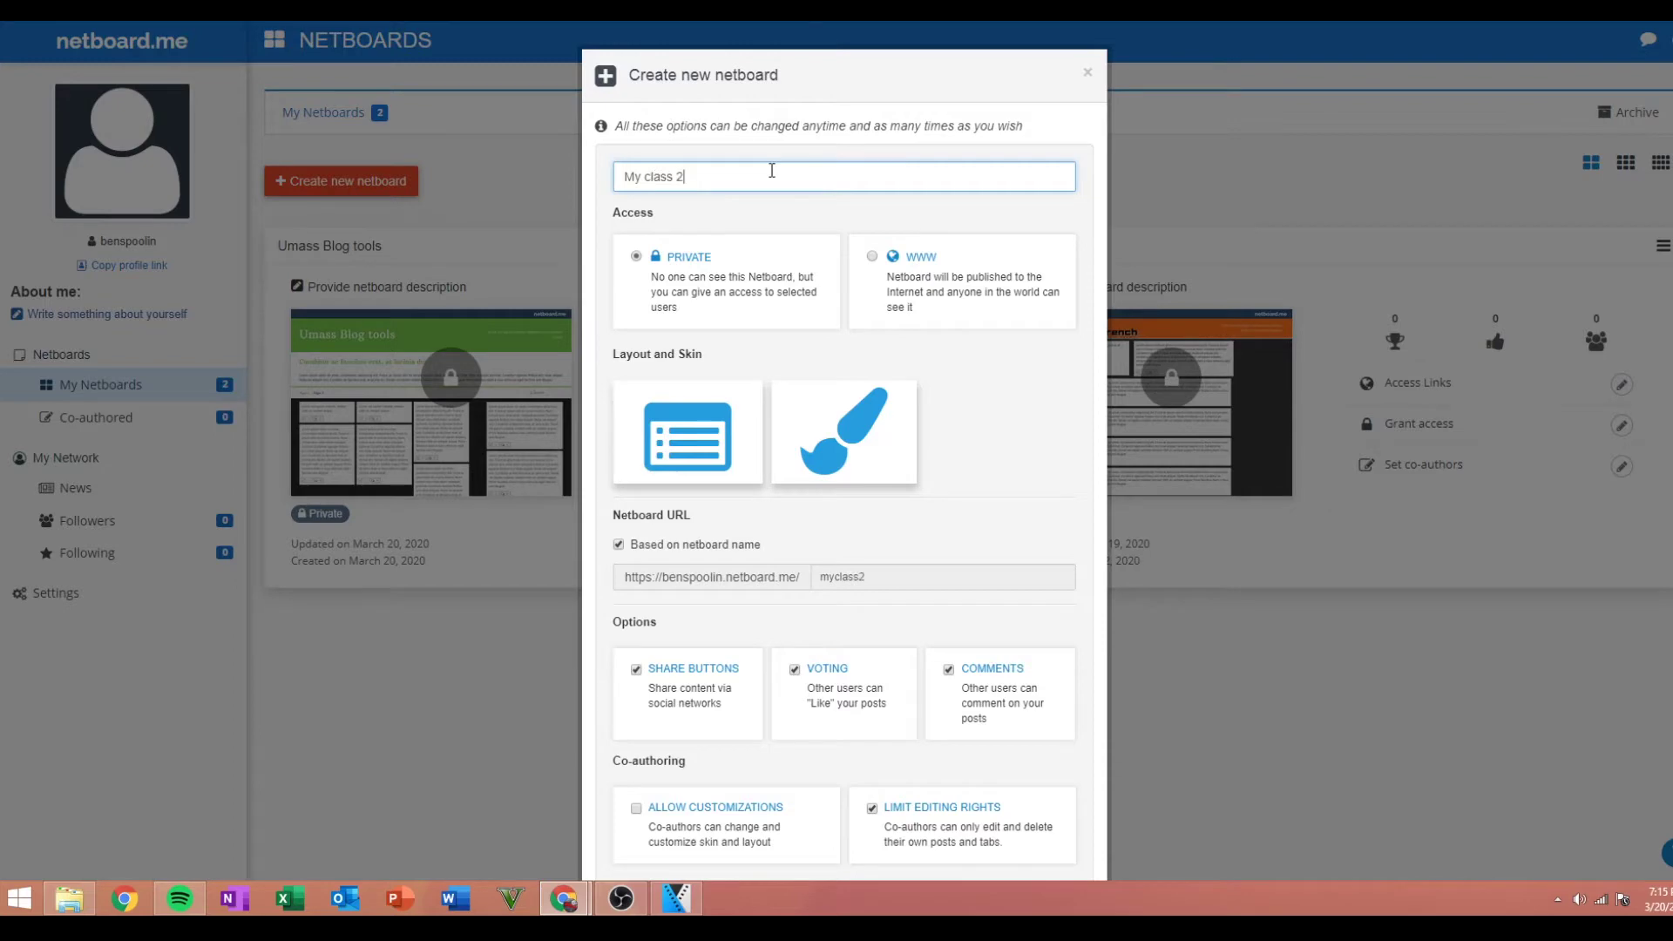
scroll(801, 262, "down", 1)
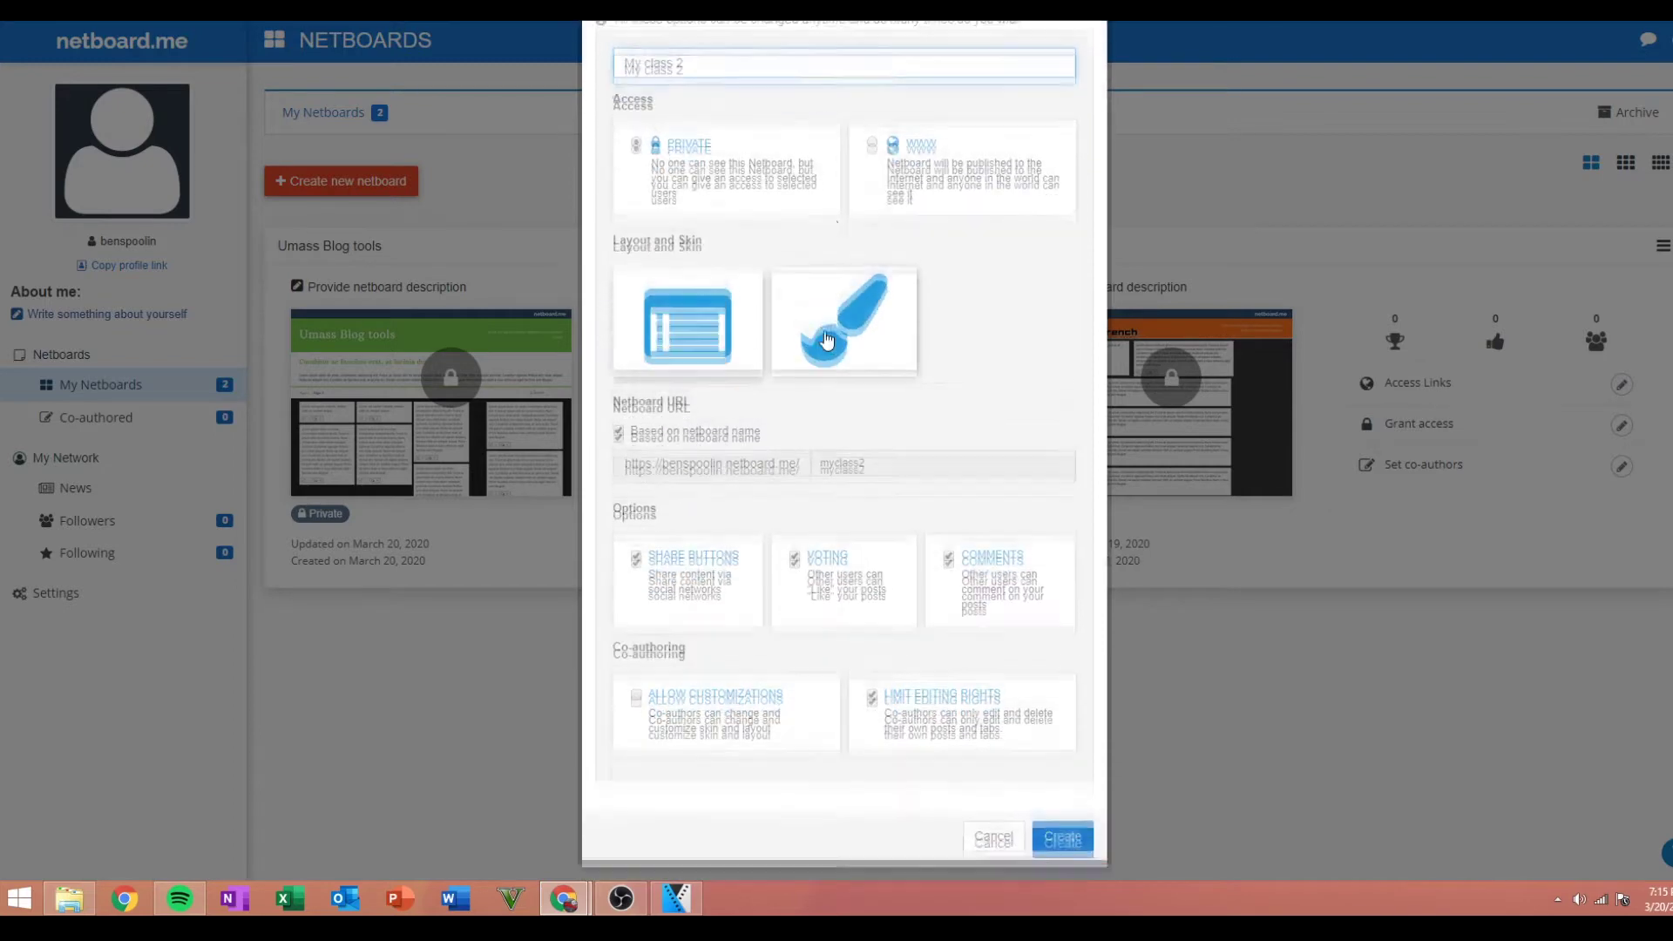
scroll(784, 288, "up", 1)
left_click(940, 279)
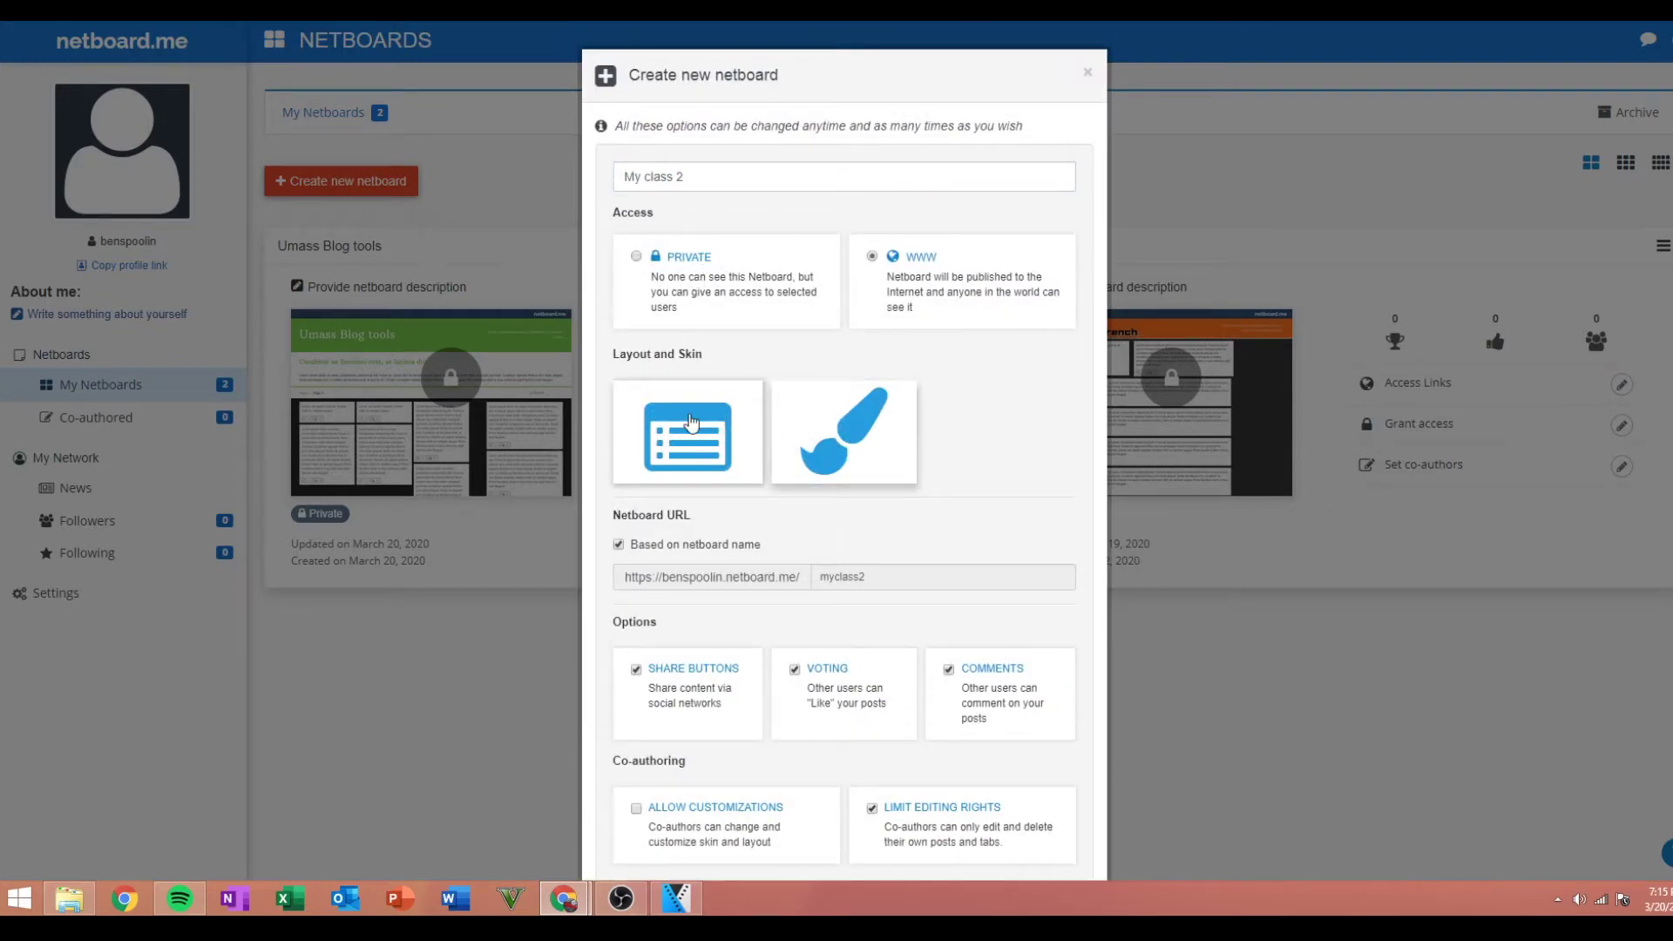
left_click(879, 444)
left_click(718, 548)
left_click(885, 411)
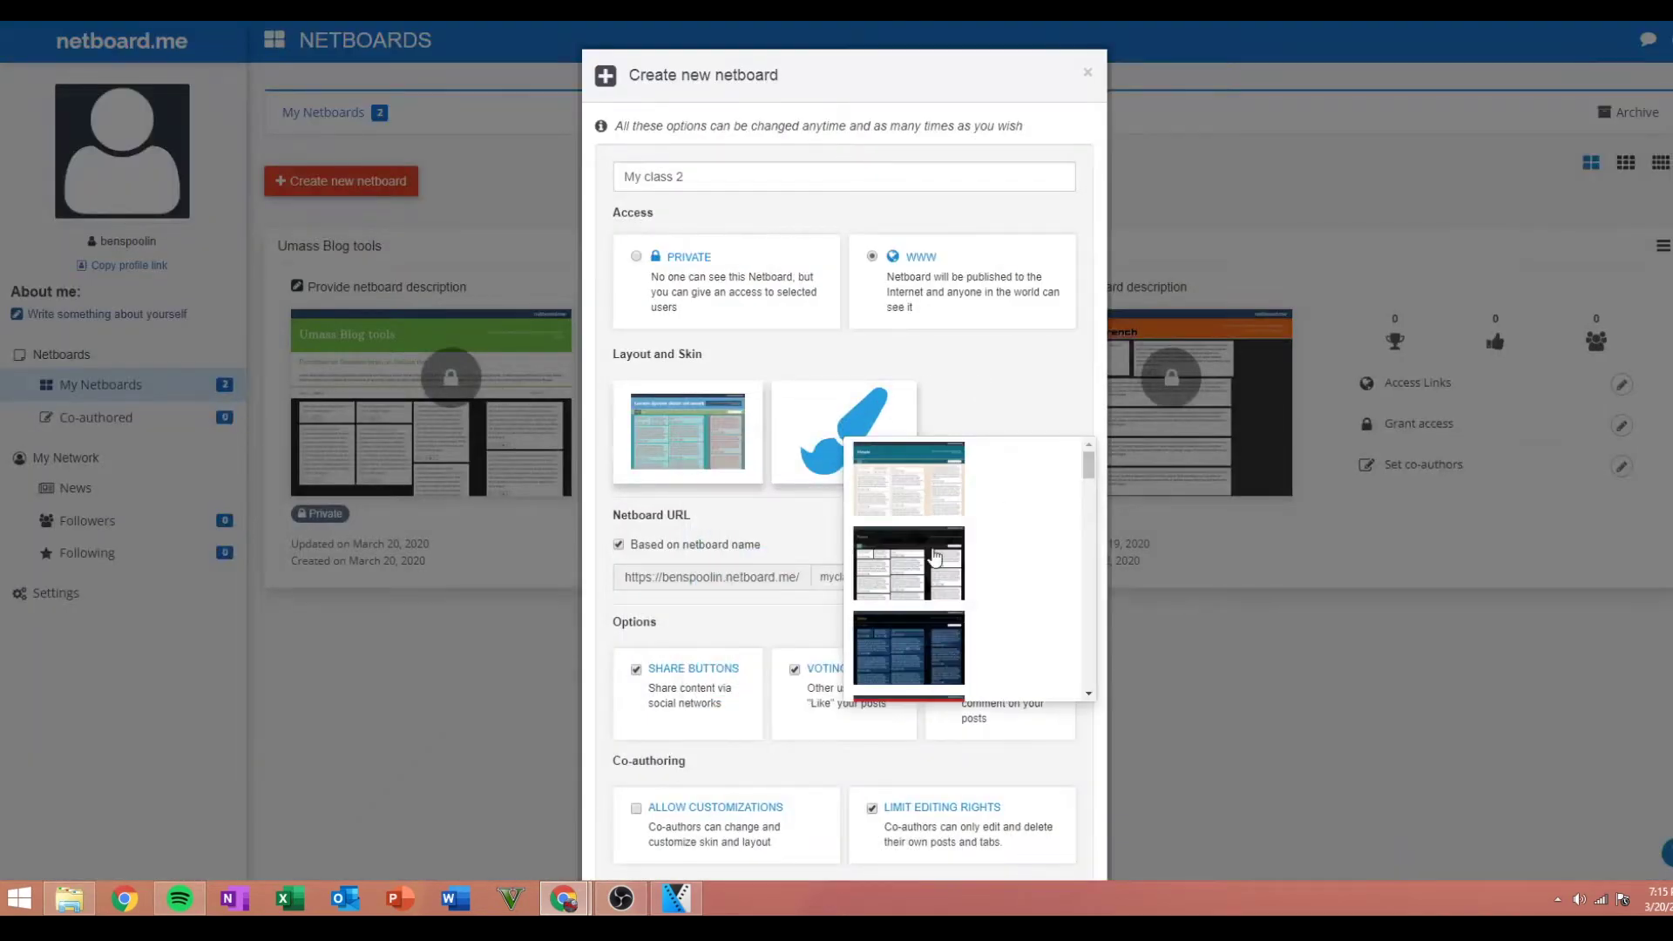
scroll(923, 553, "down", 1)
left_click(922, 553)
scroll(922, 553, "down", 2)
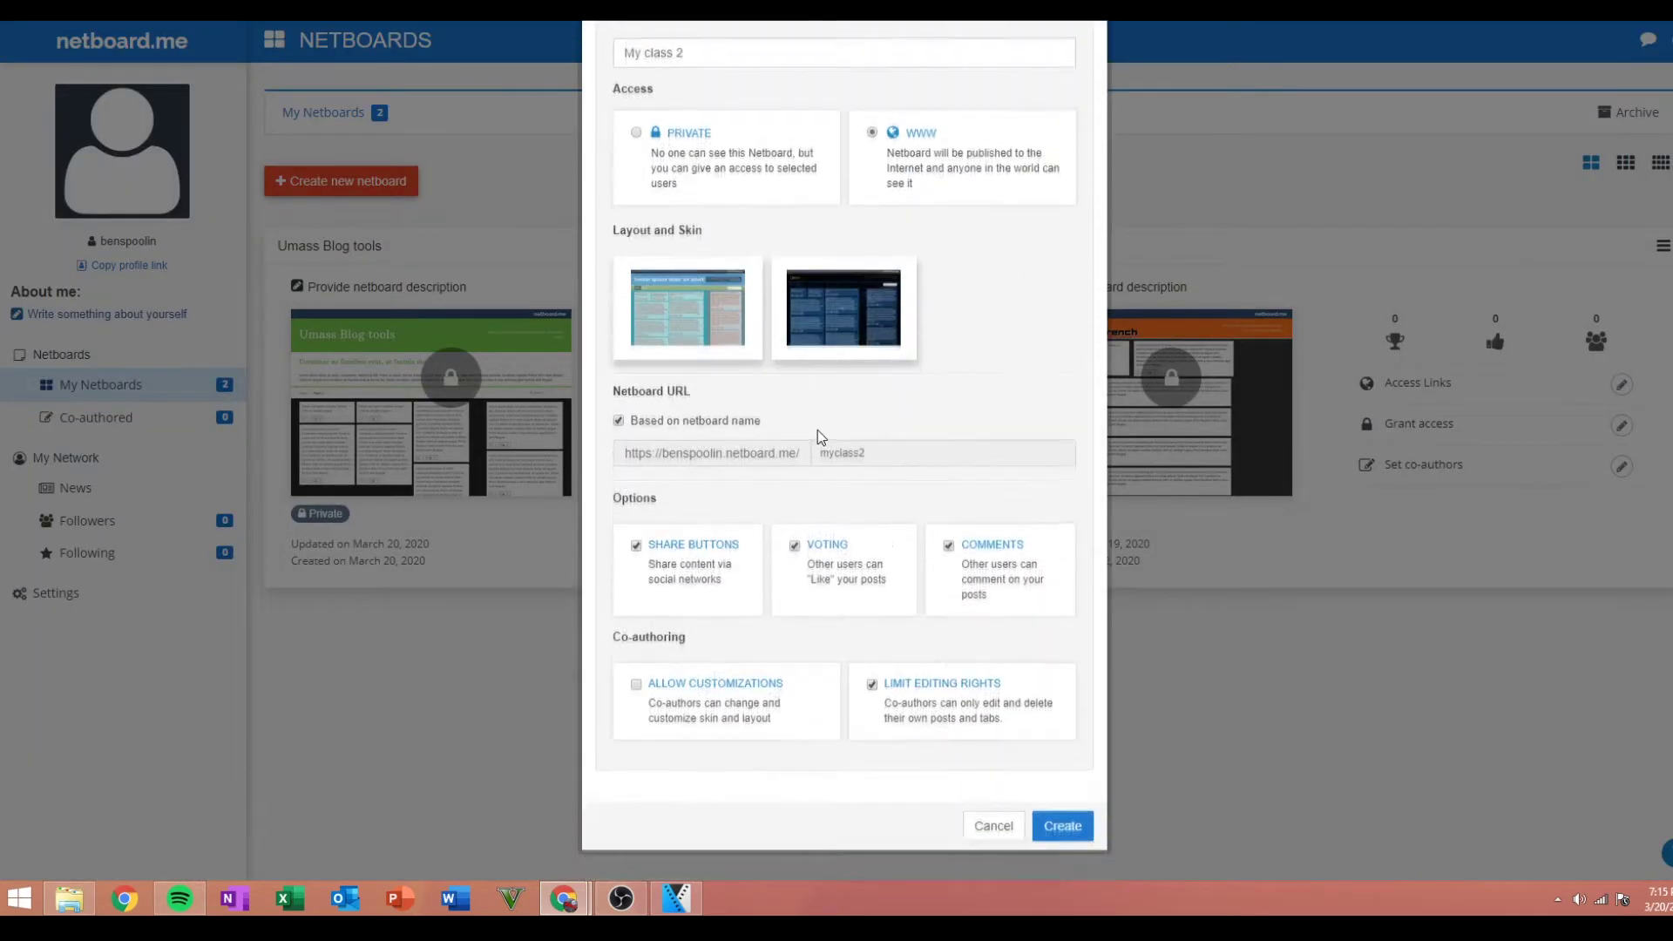
left_click(1046, 825)
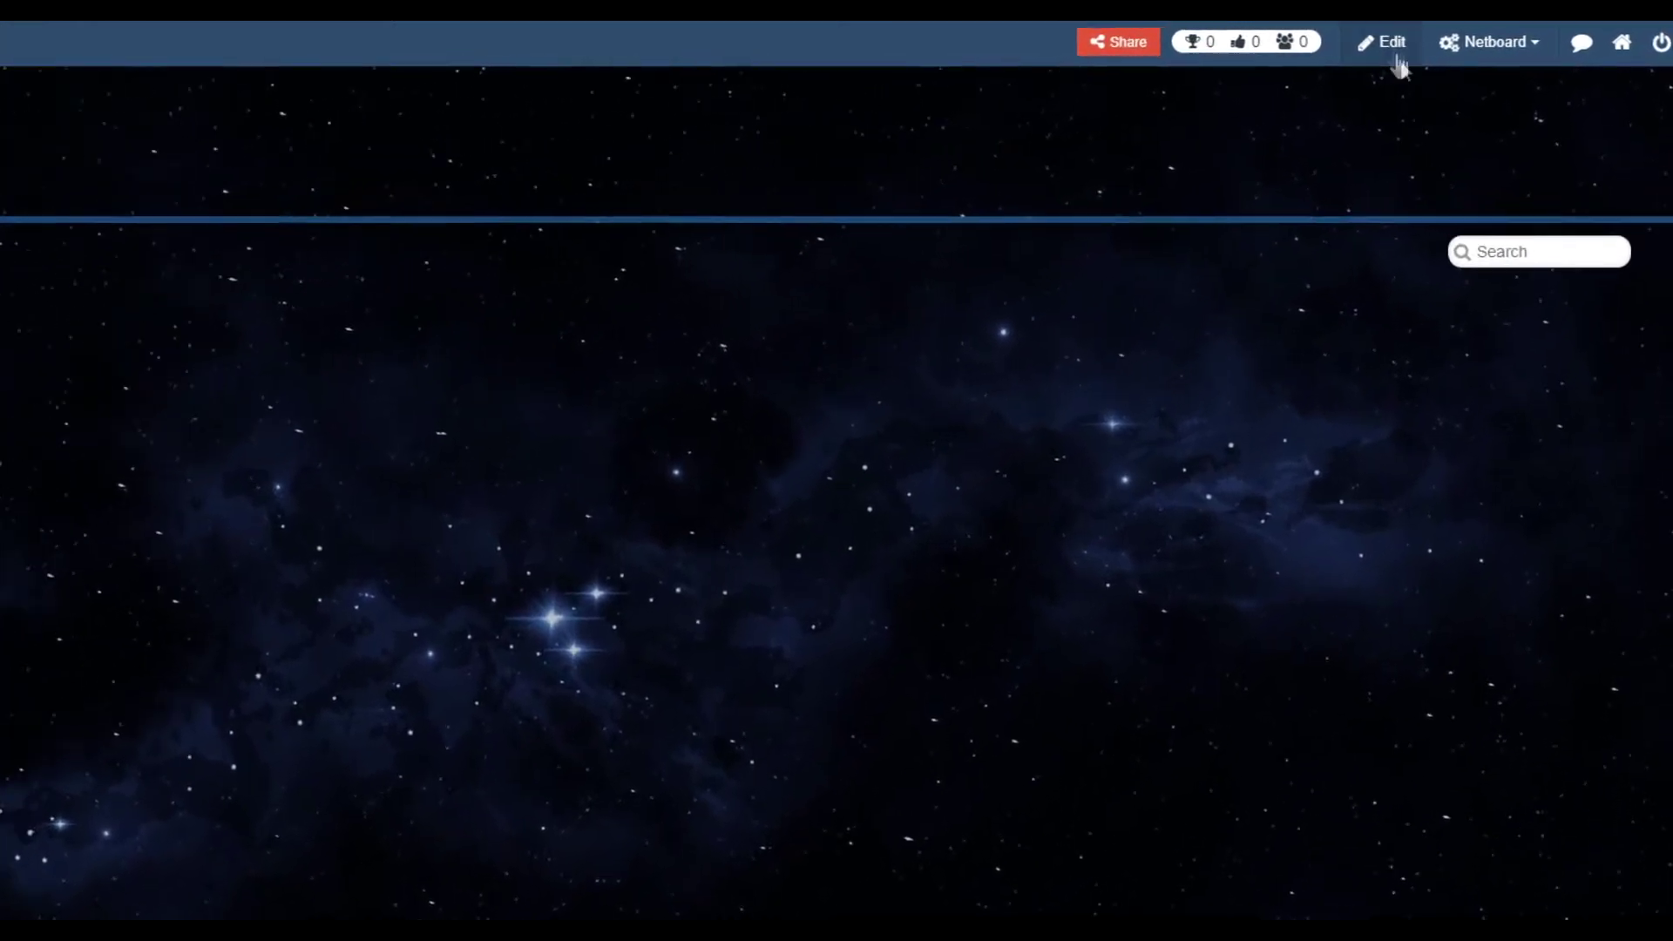
Switch the My class 2 netboard into edit mode.
left_click(1448, 39)
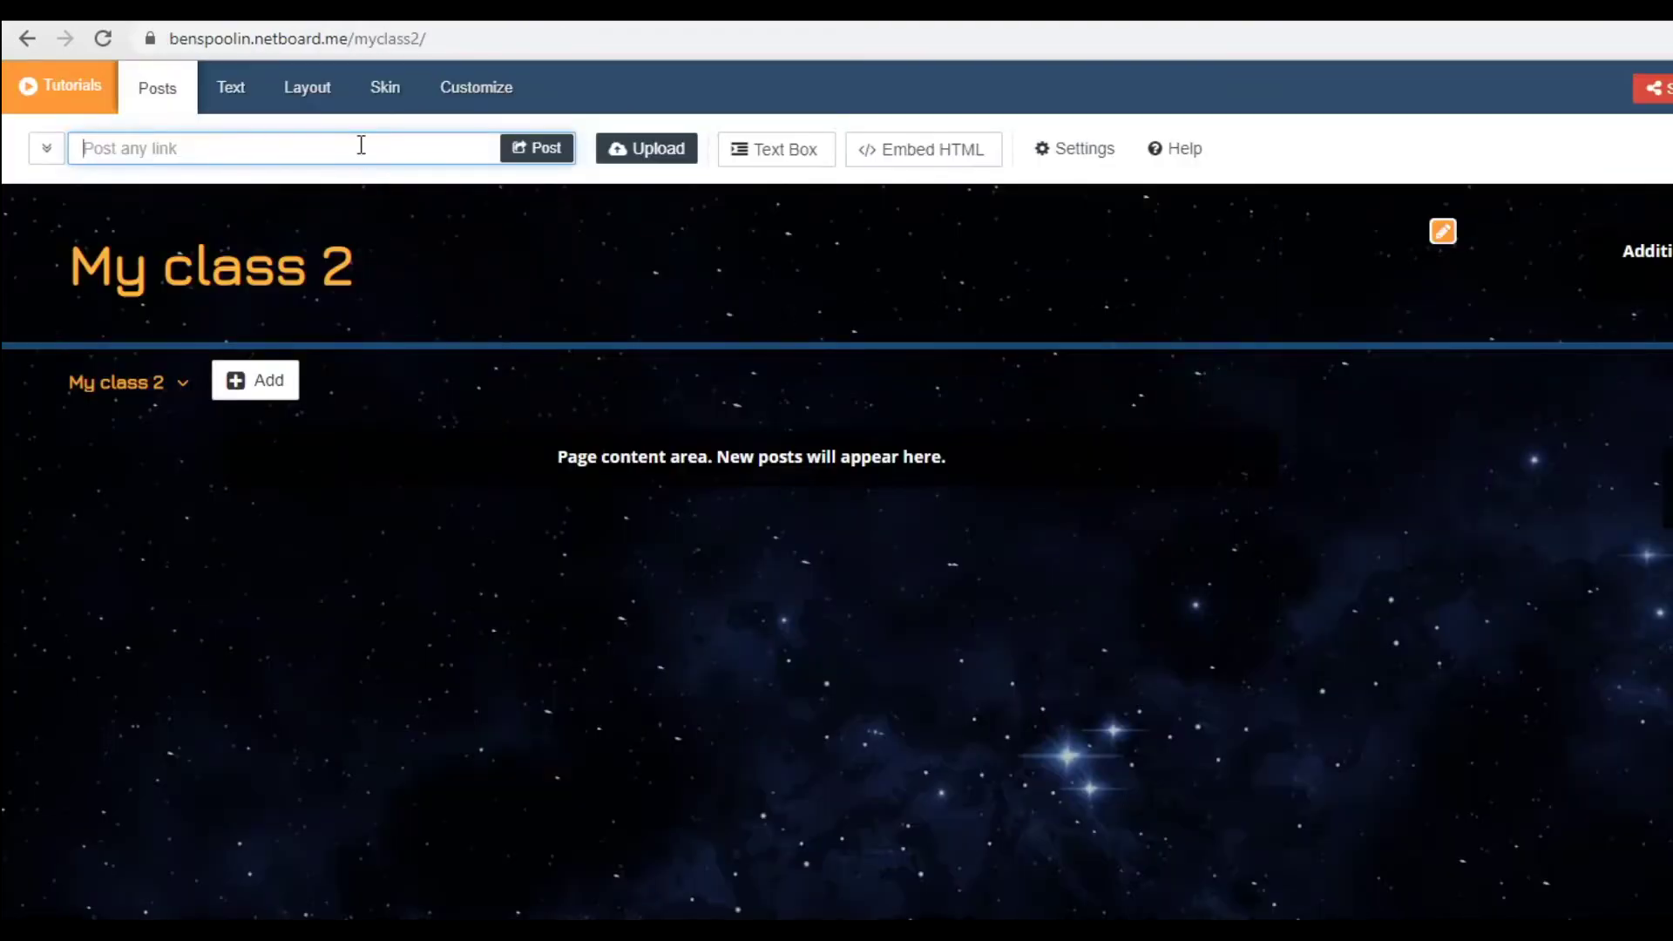
Post the UMass Online Tools for Teaching & Learning blog link and confirm its title.
type("https://blogs.umass.edu/onlinetools/")
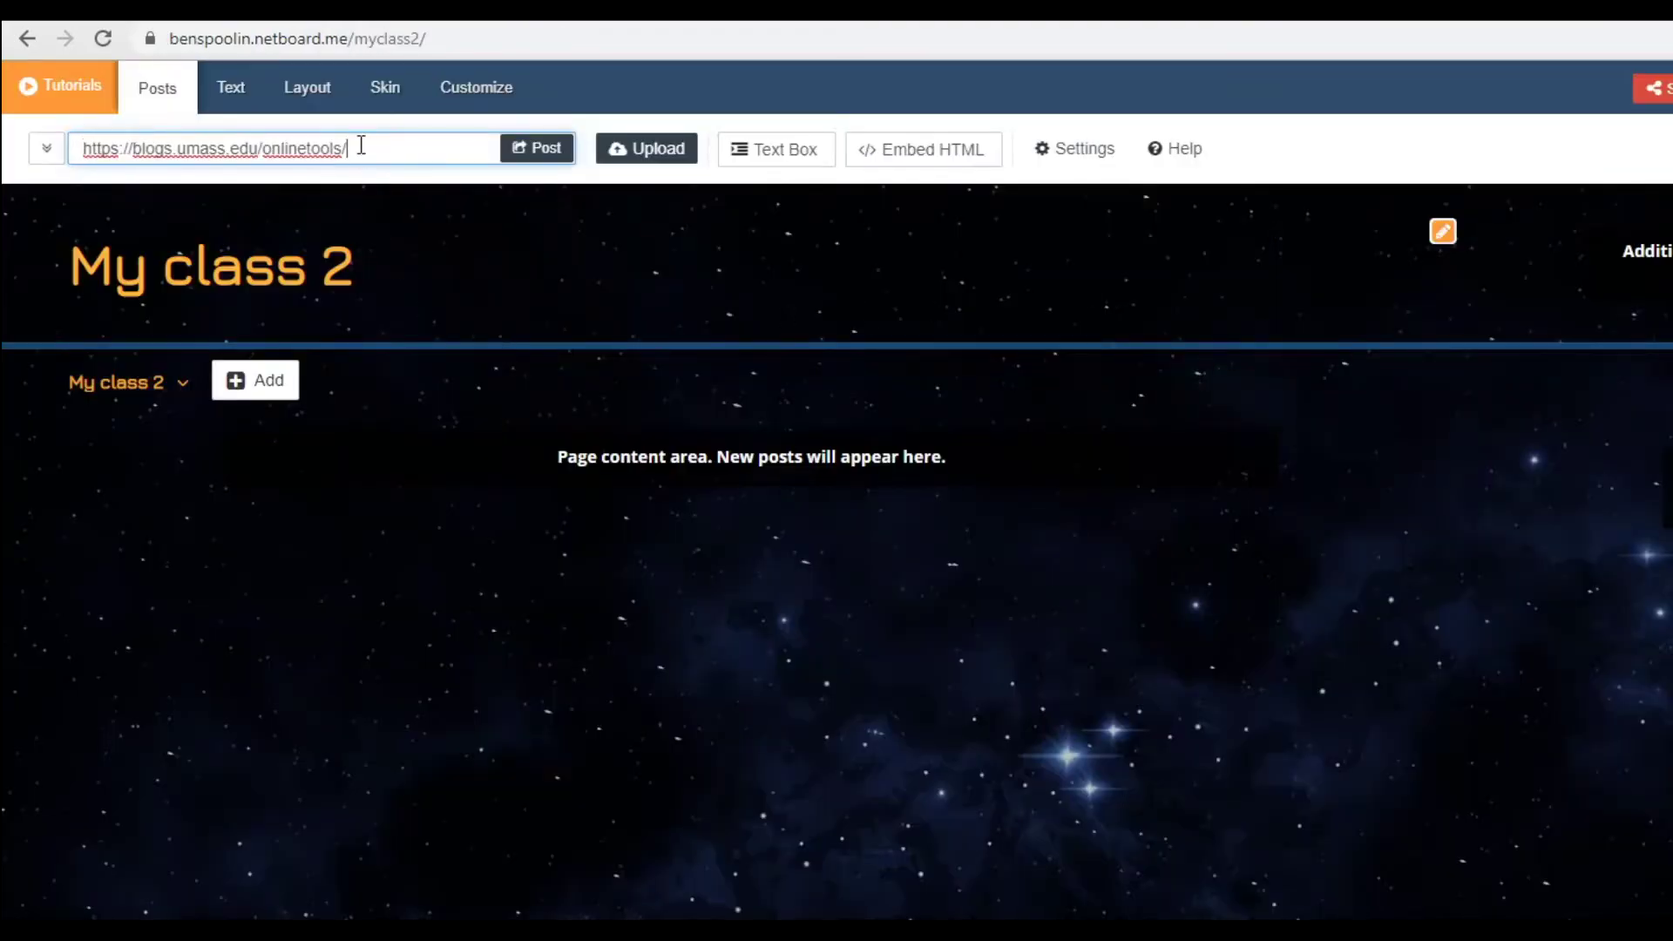
left_click(530, 152)
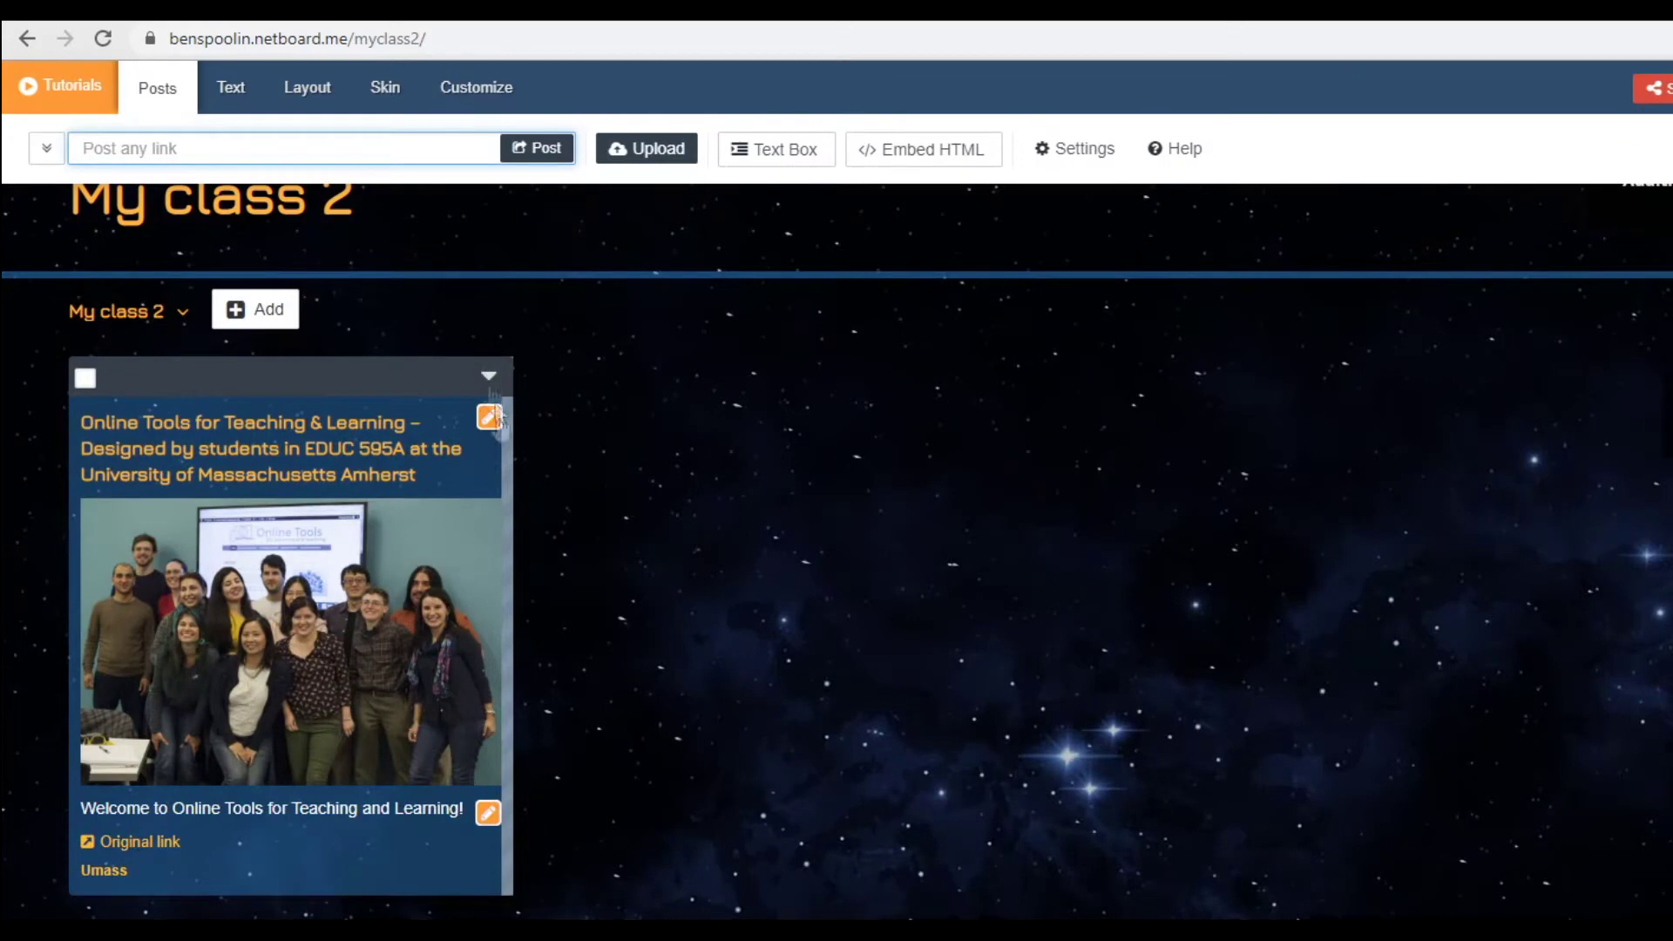
left_click(489, 418)
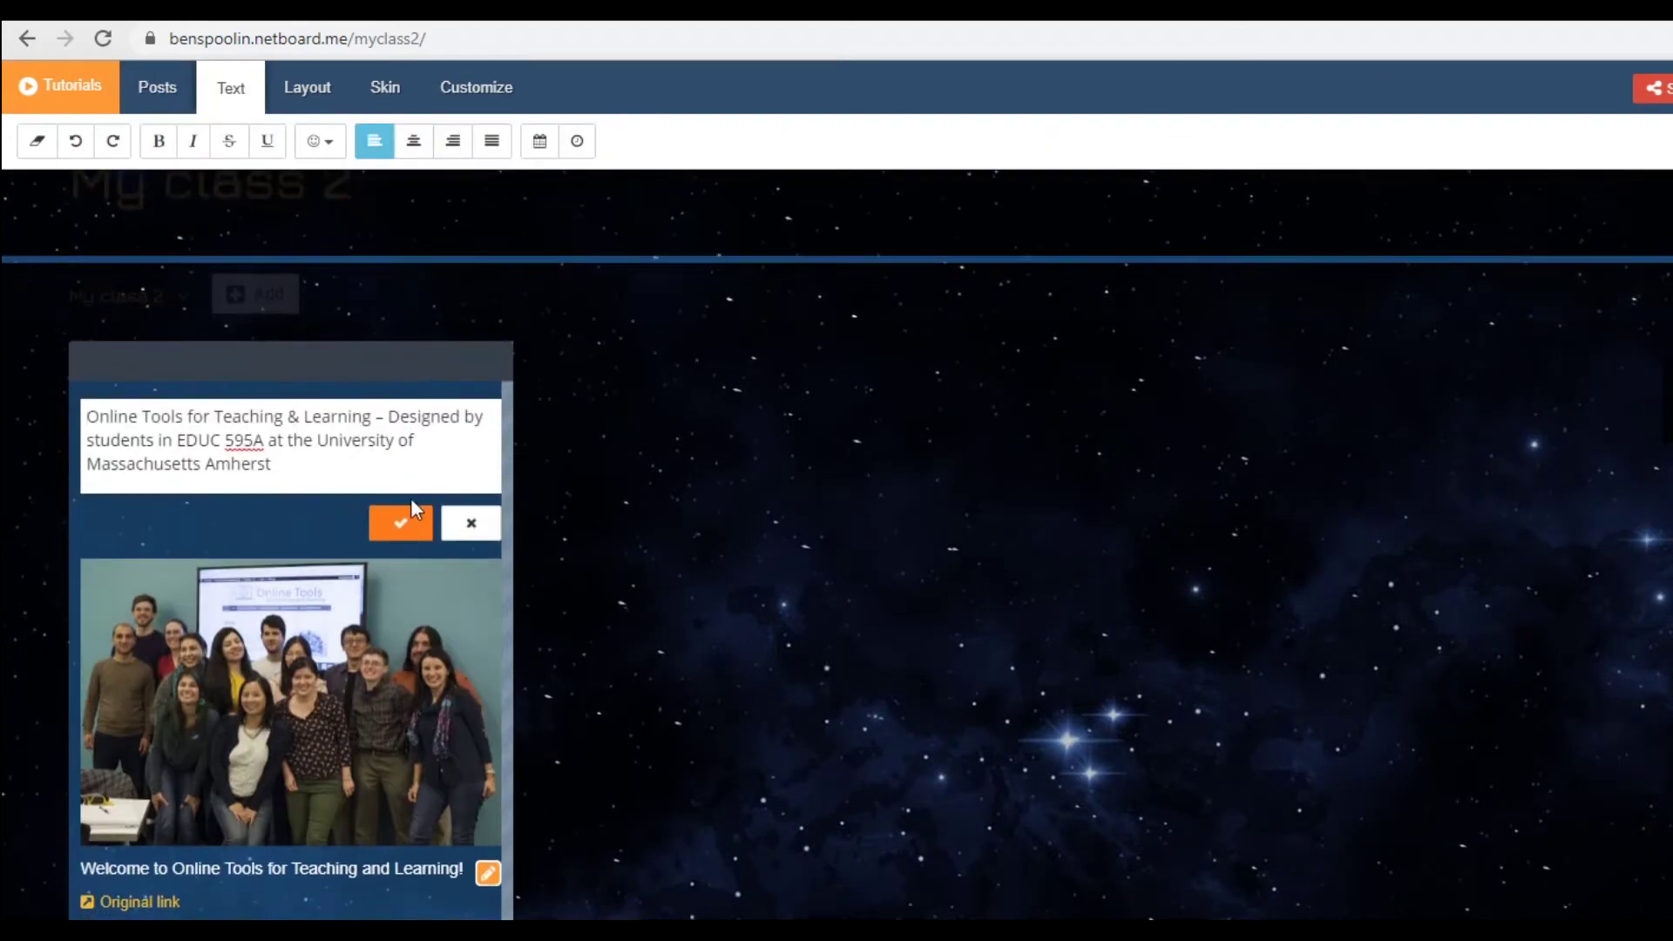
left_click(403, 525)
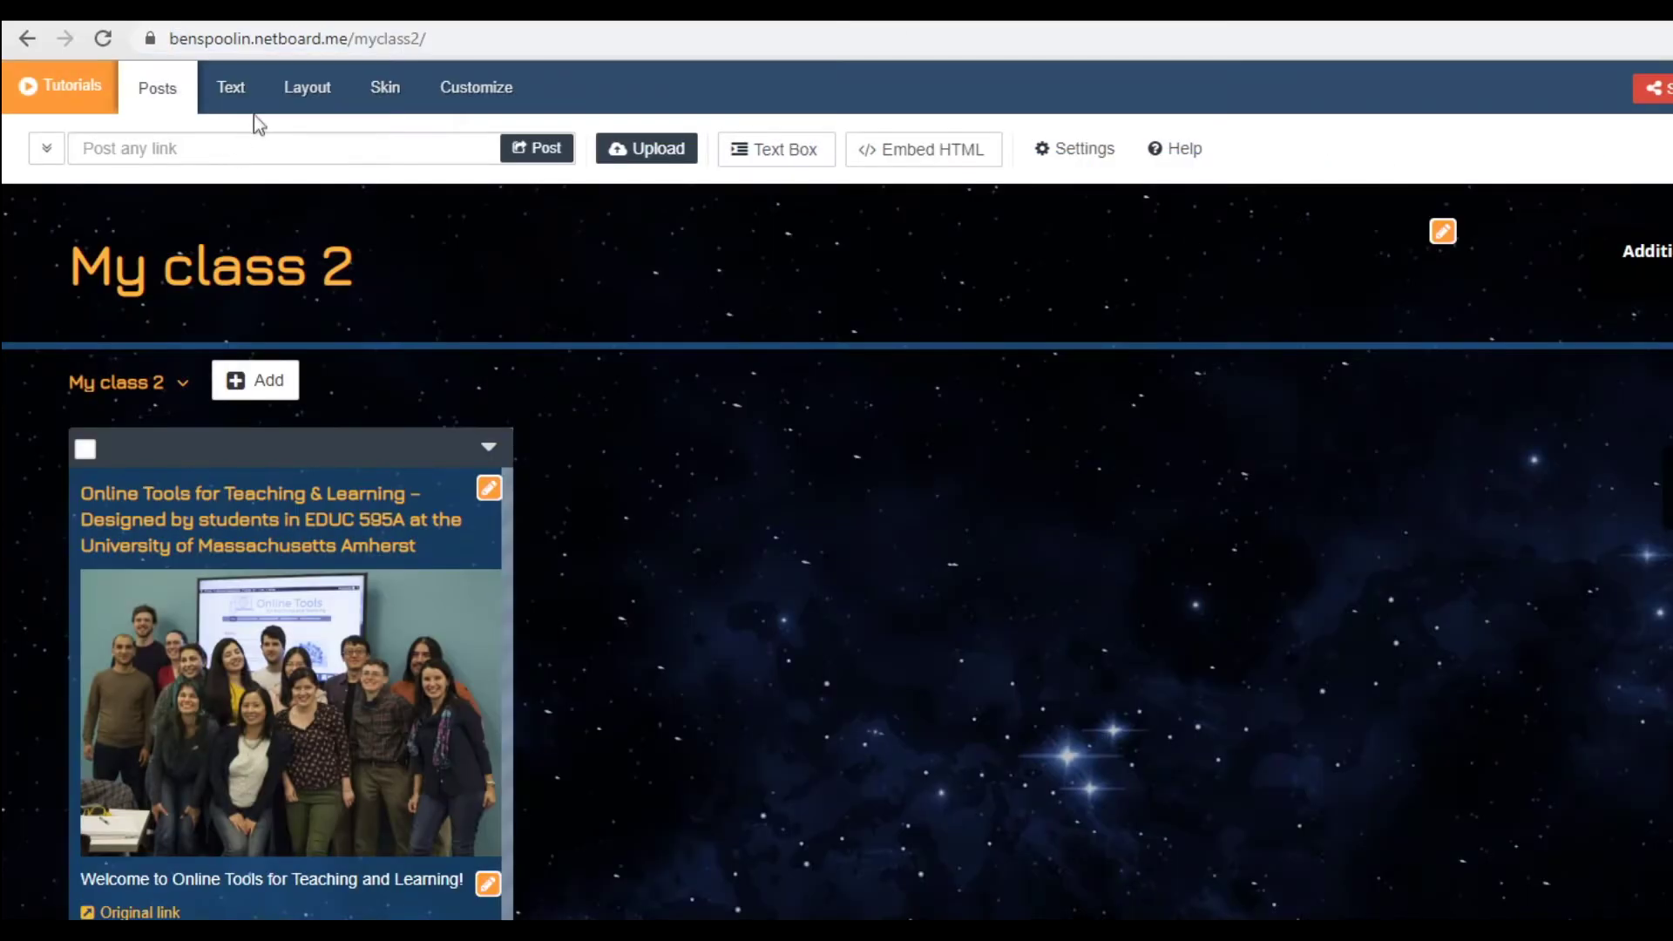
left_click(254, 142)
Post the Flipgrid blog link, move the UMass card ahead of it, and lock the UMass card.
key("ctrl+v")
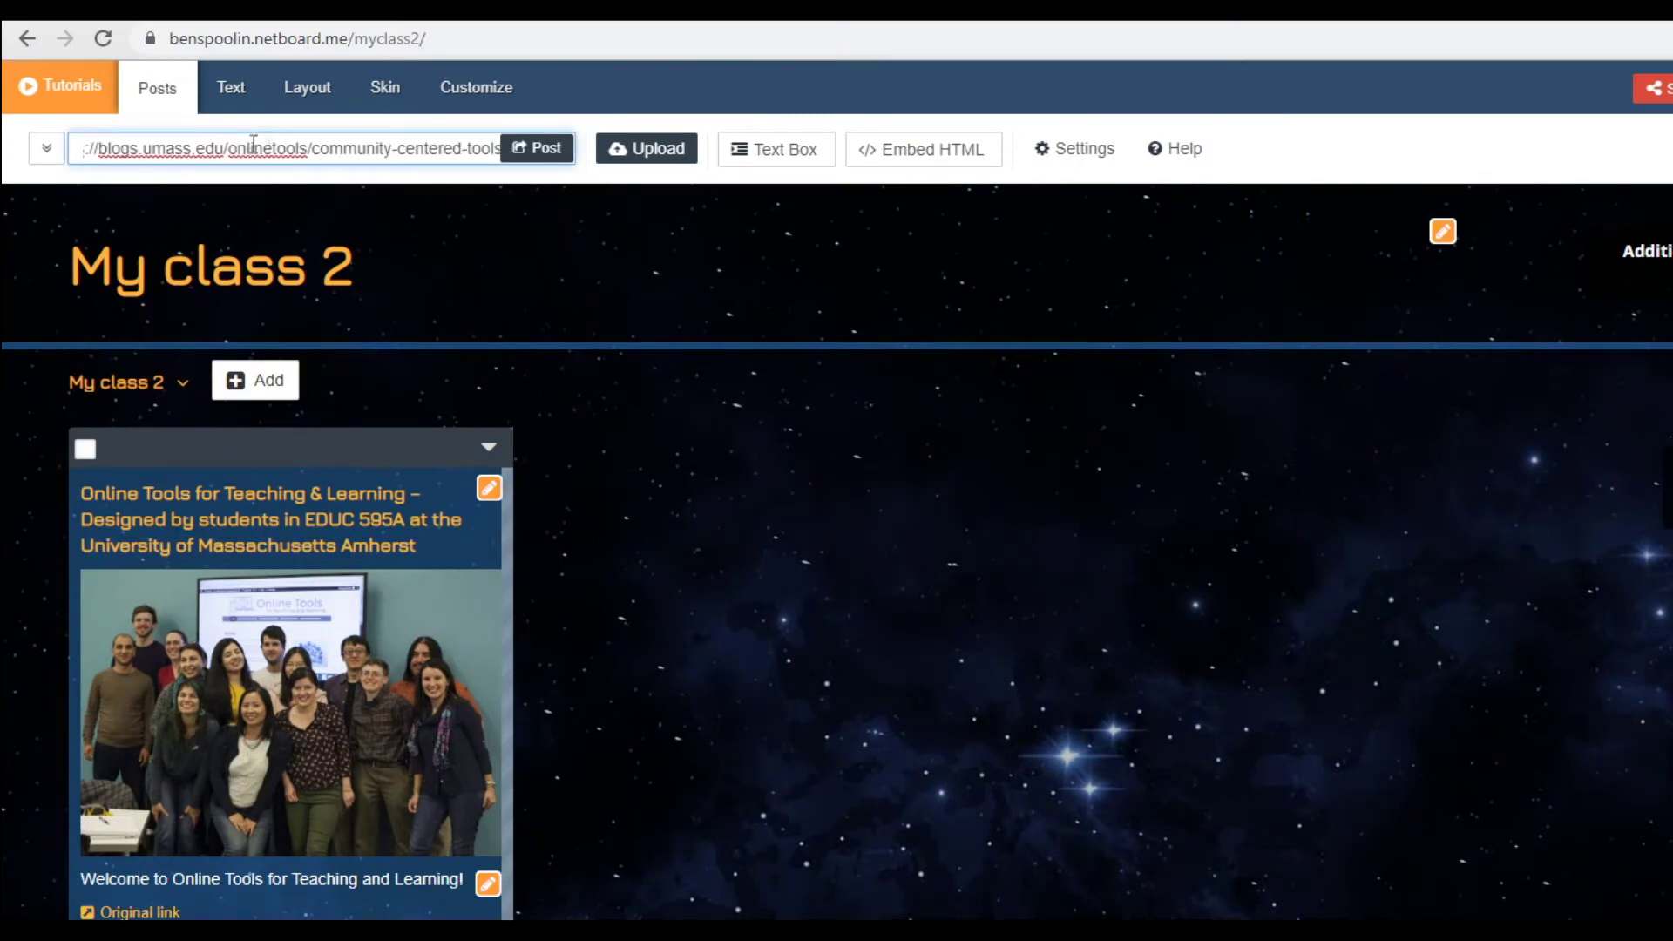
left_click(536, 155)
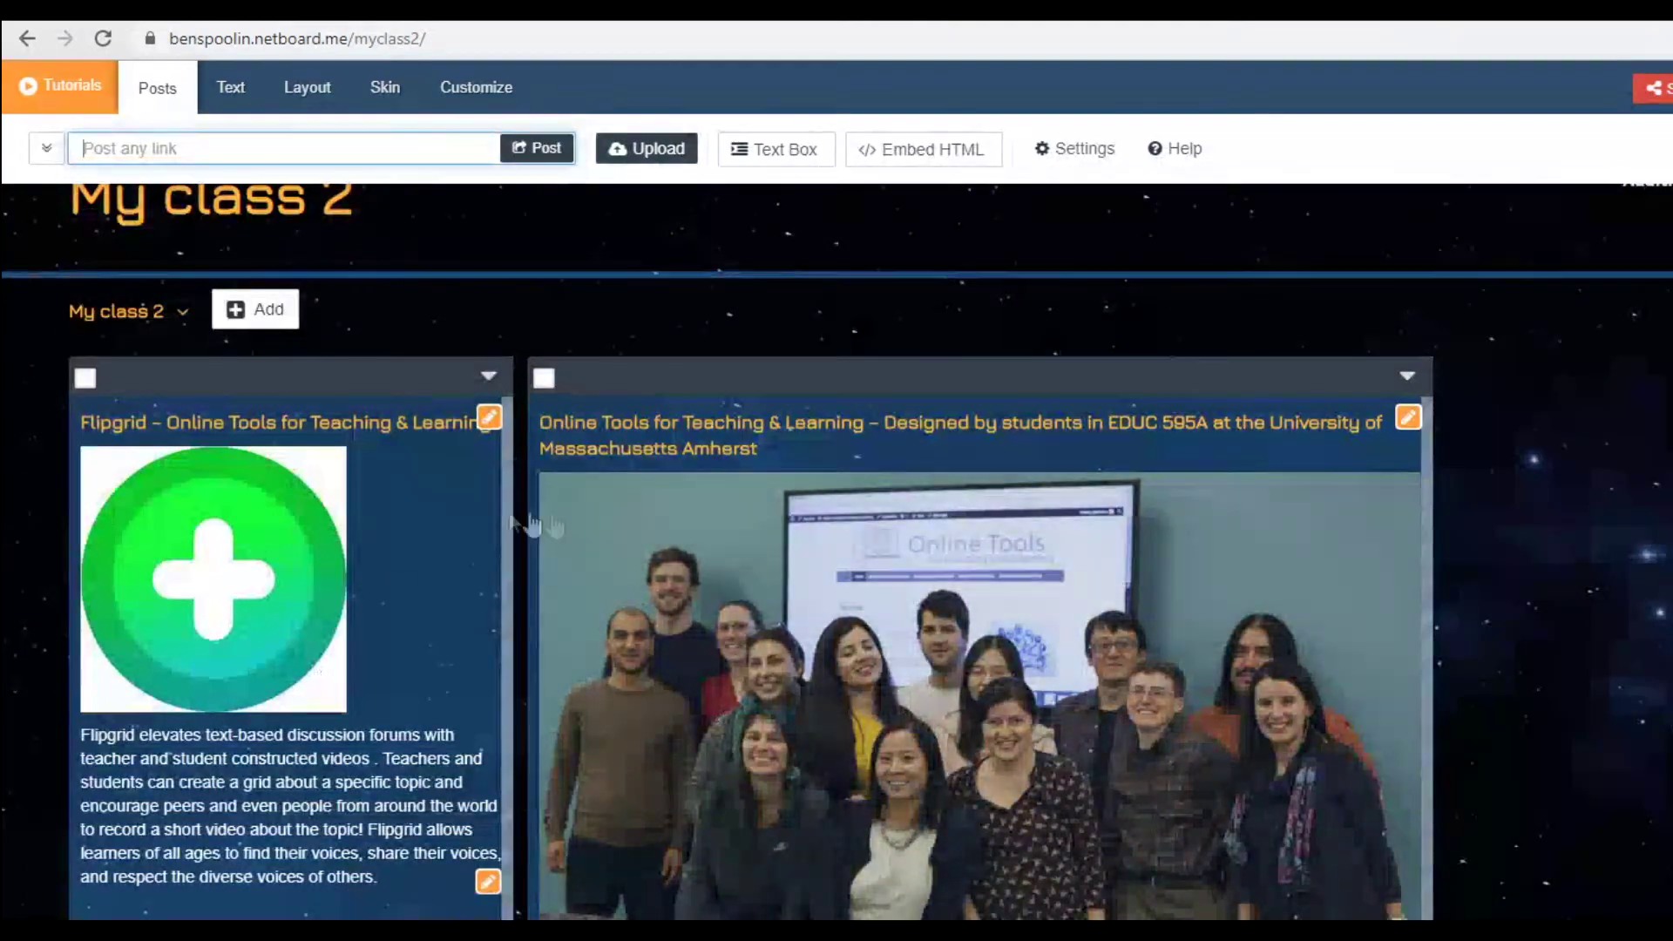
left_click(490, 379)
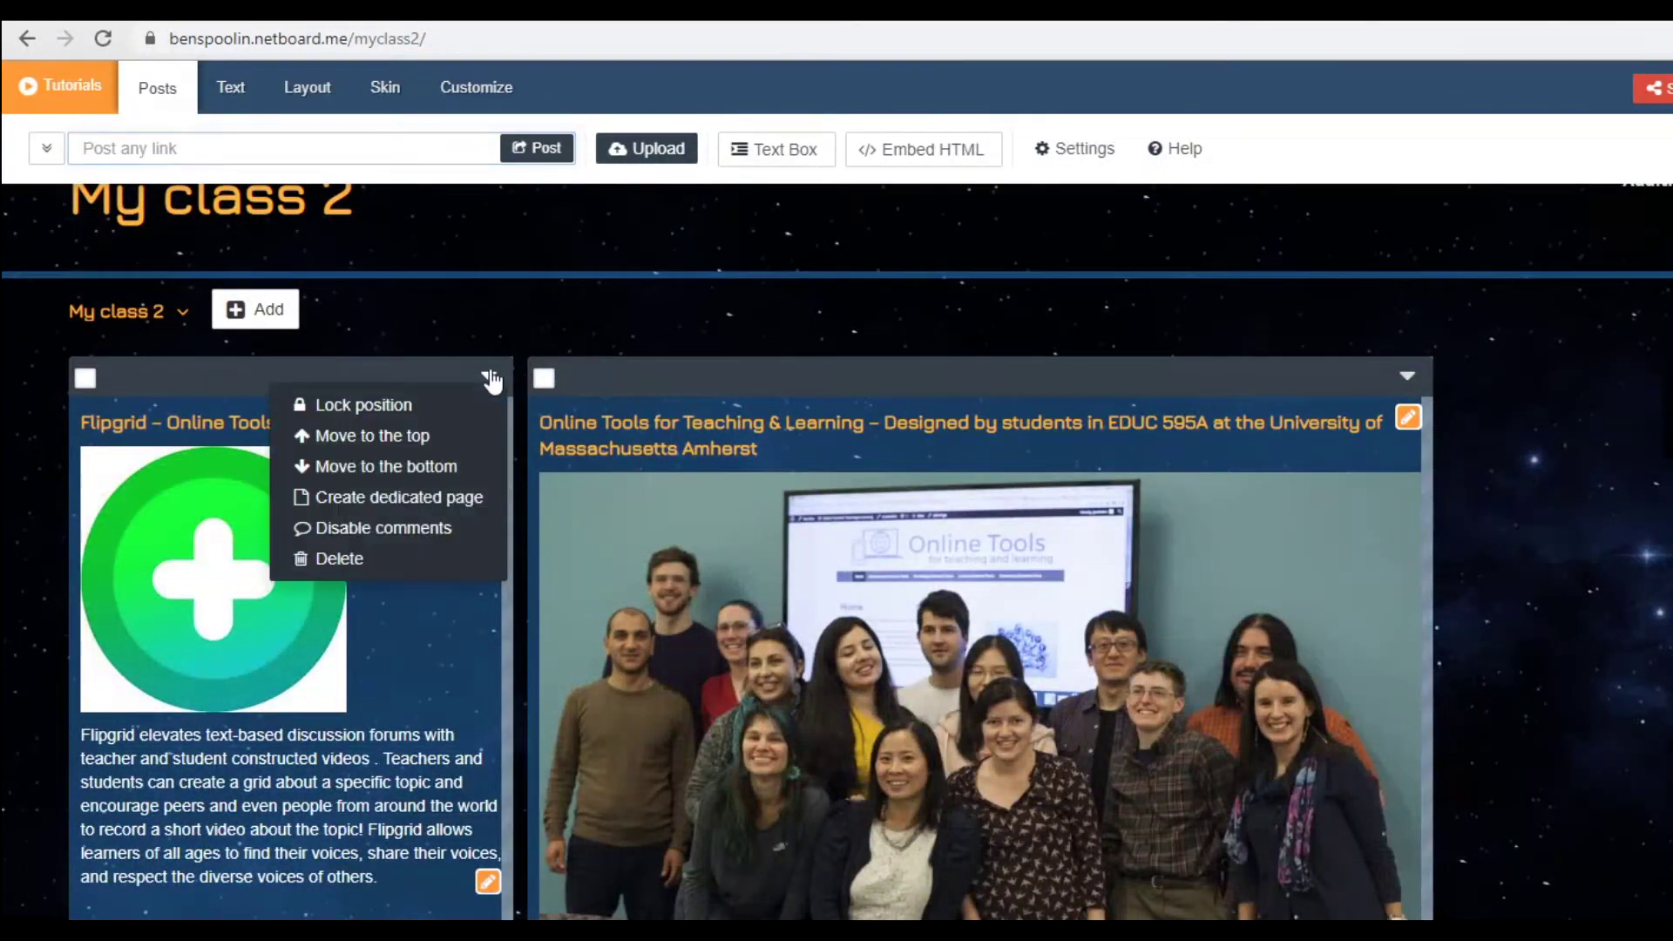
left_click(395, 465)
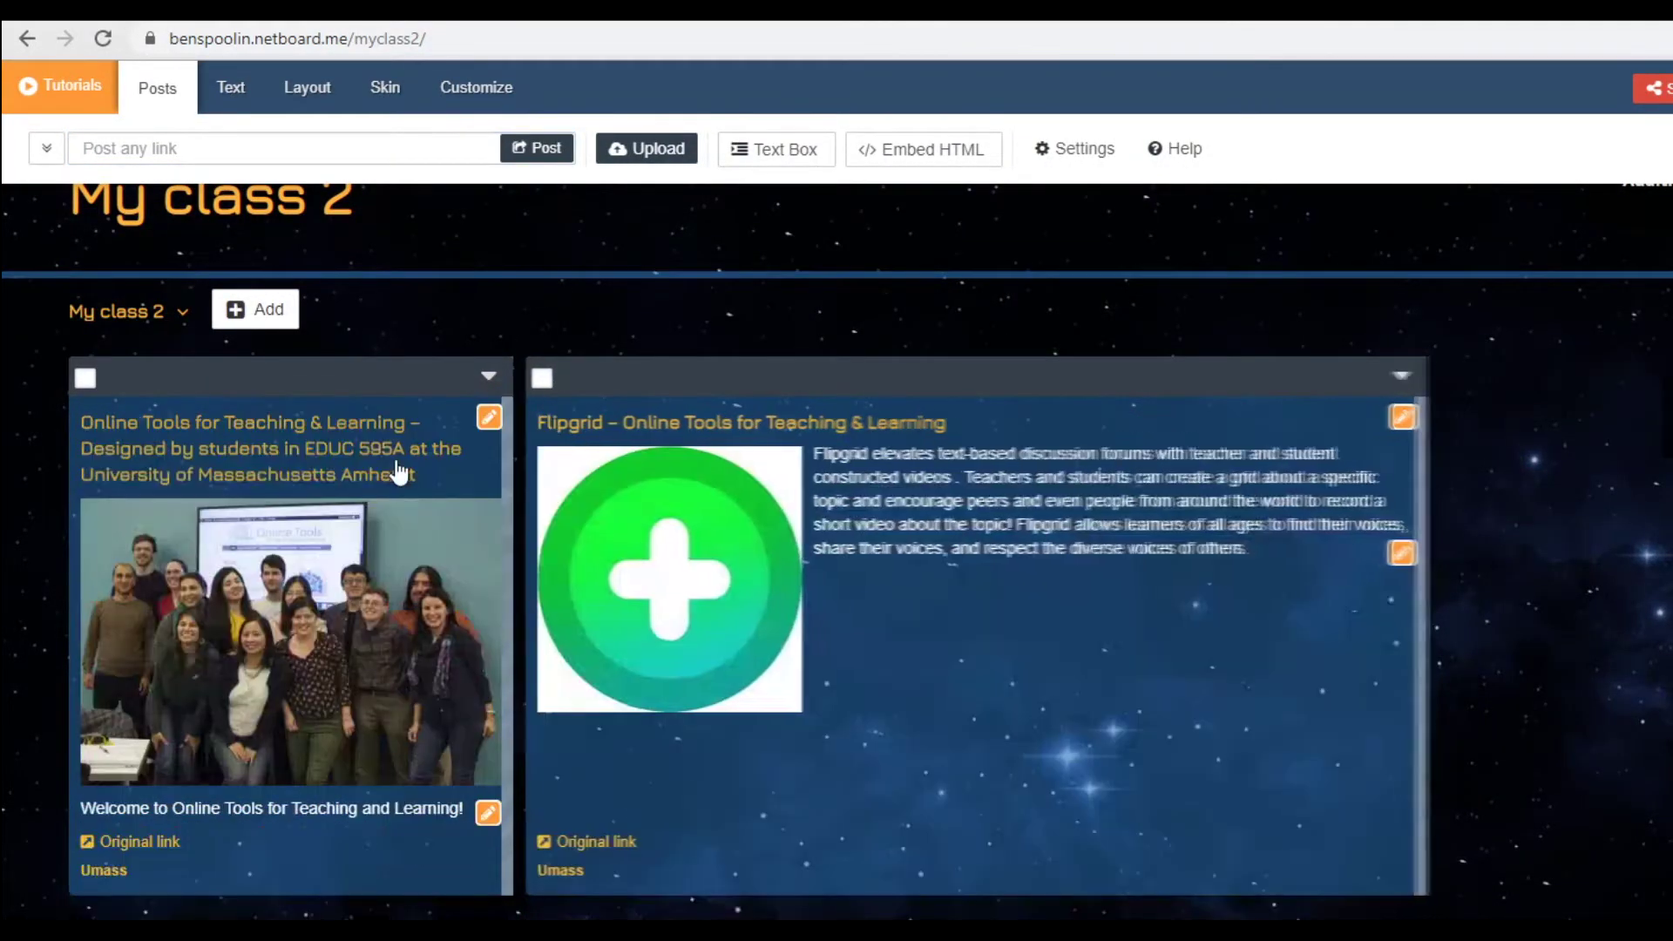
left_click(490, 378)
left_click(459, 408)
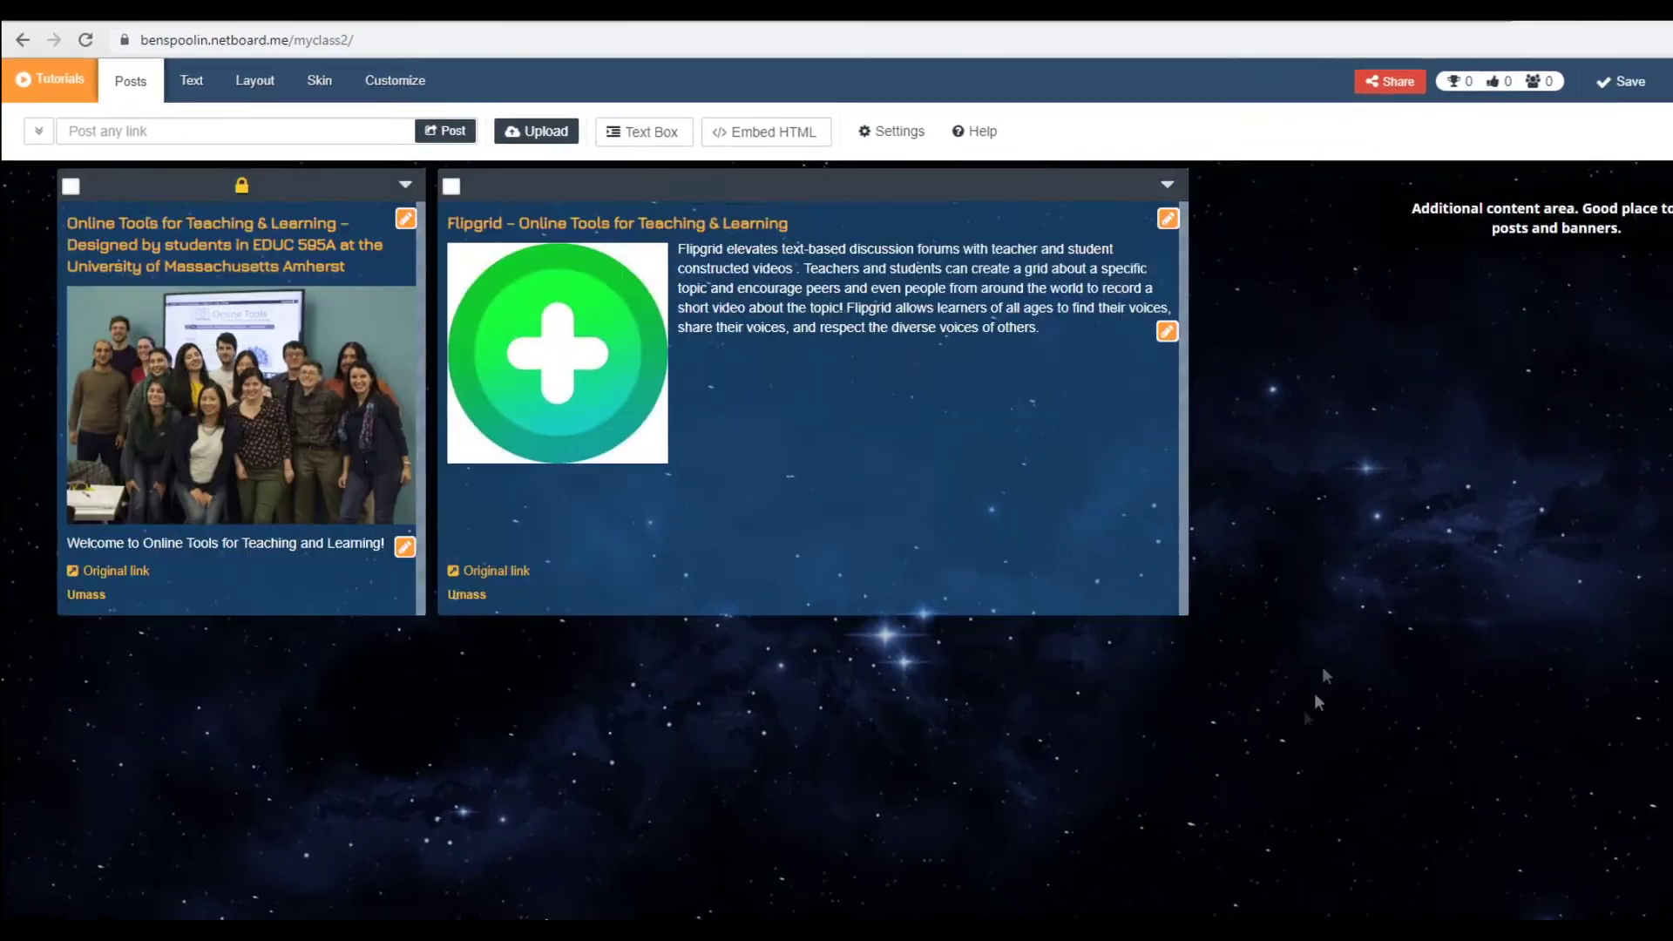
scroll(1323, 676, "up", 2)
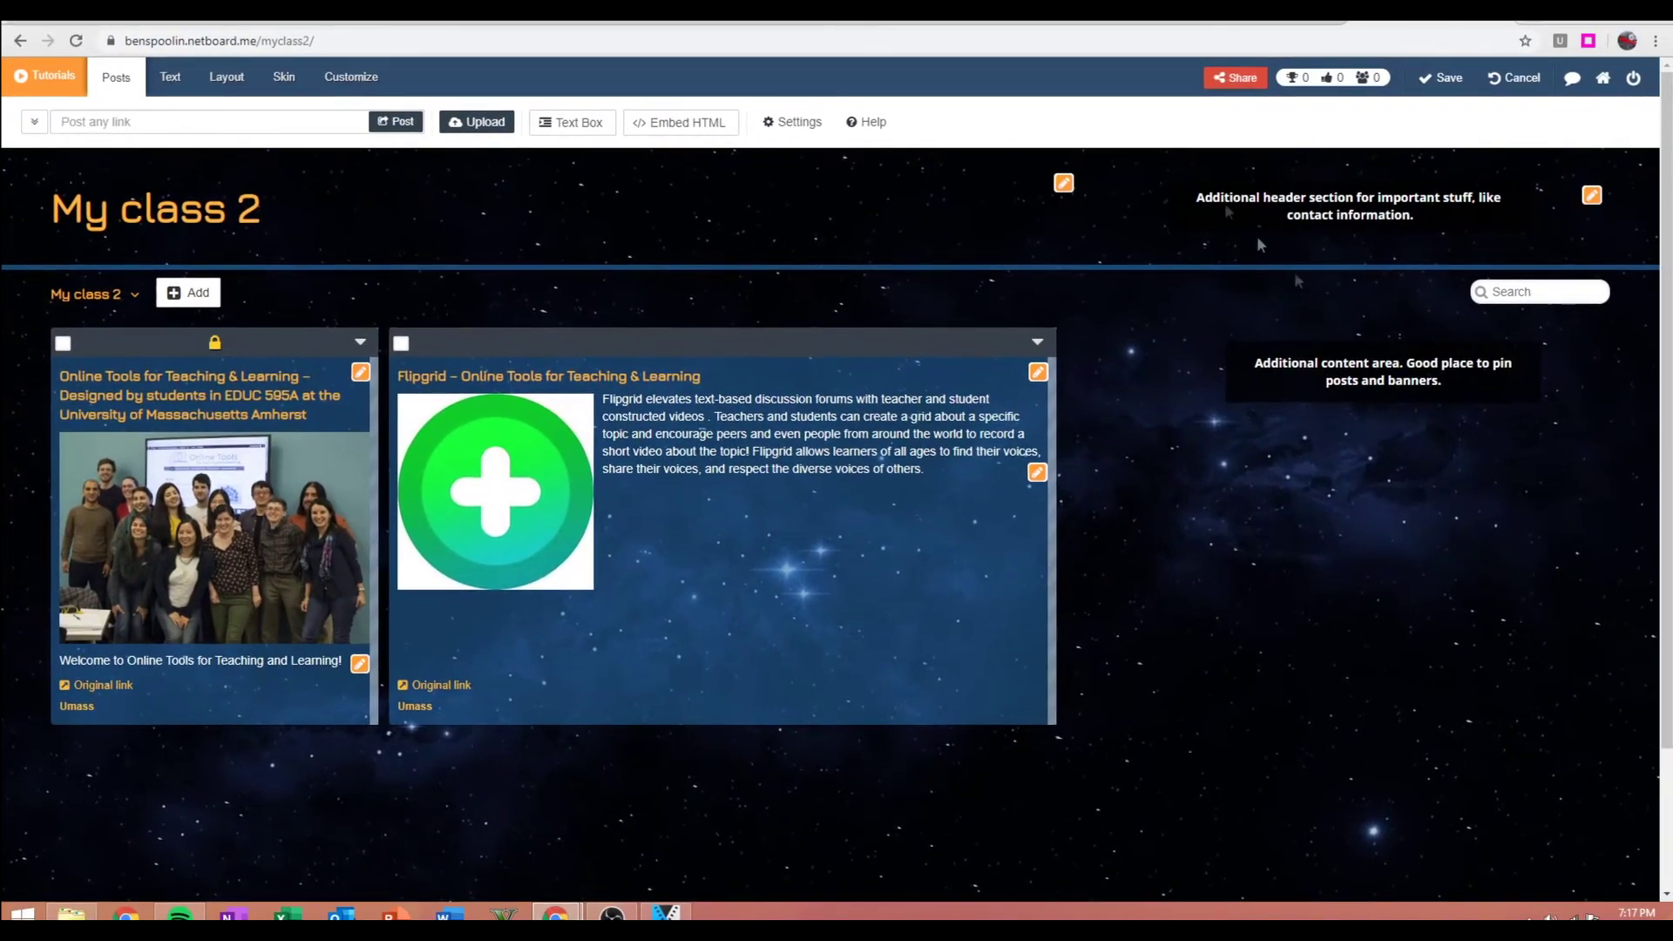
Apply a board layout with a section header and a text box.
left_click(166, 81)
left_click(228, 83)
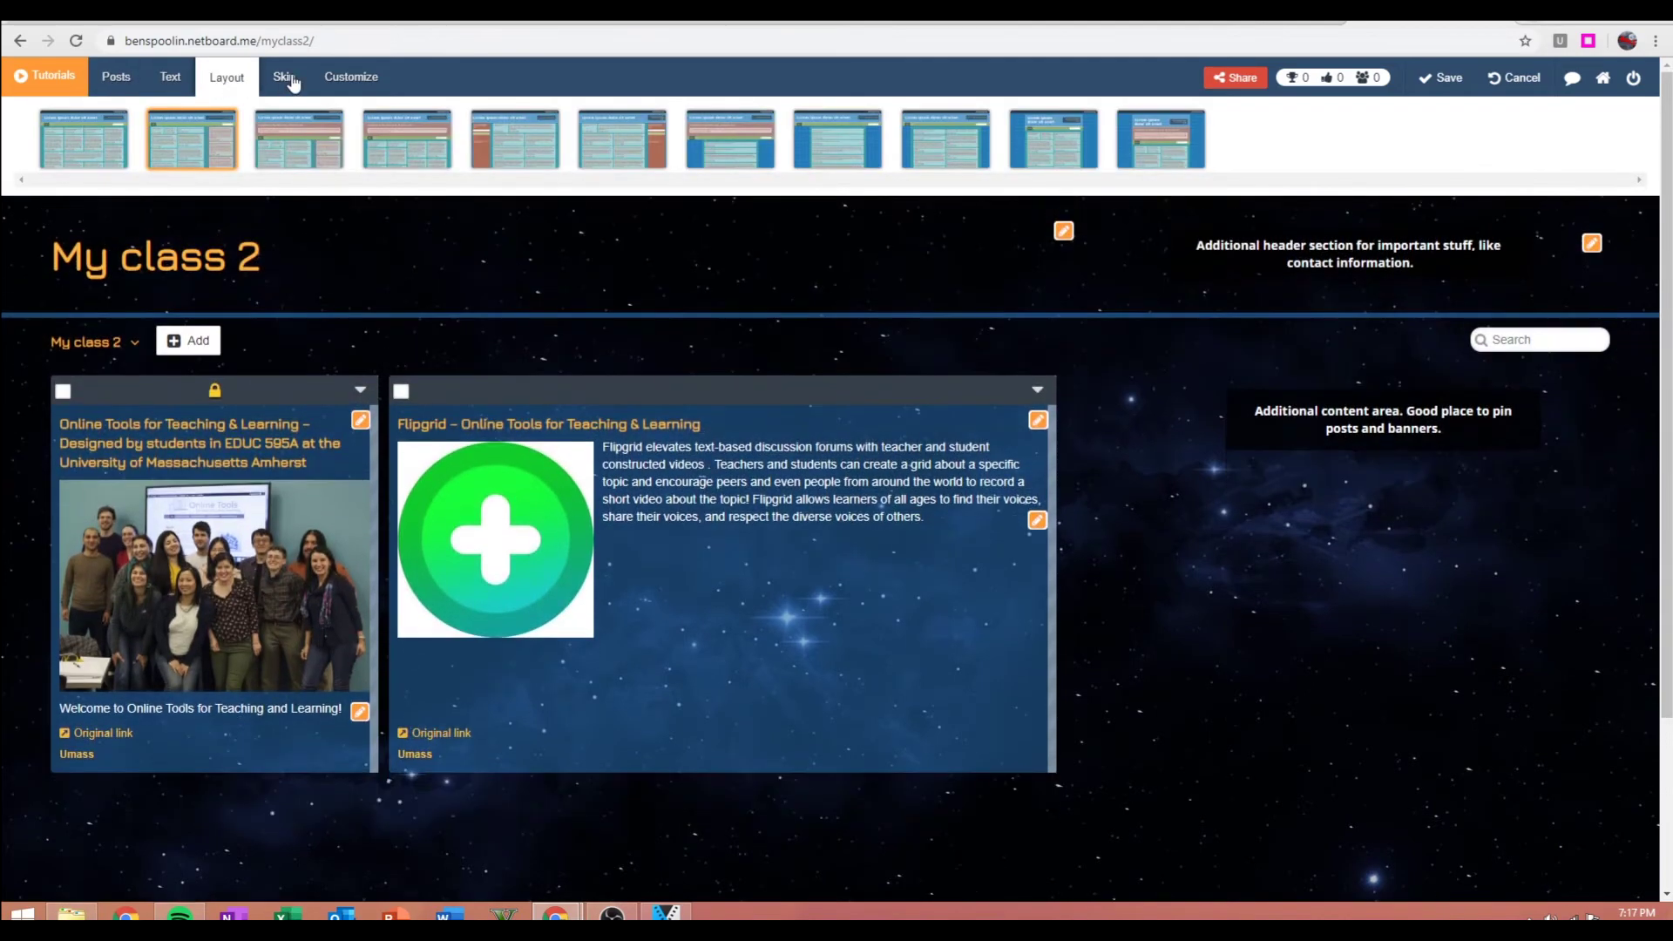
left_click(309, 143)
Try the red and dark skins, settle on the green skin, and save the board.
left_click(285, 76)
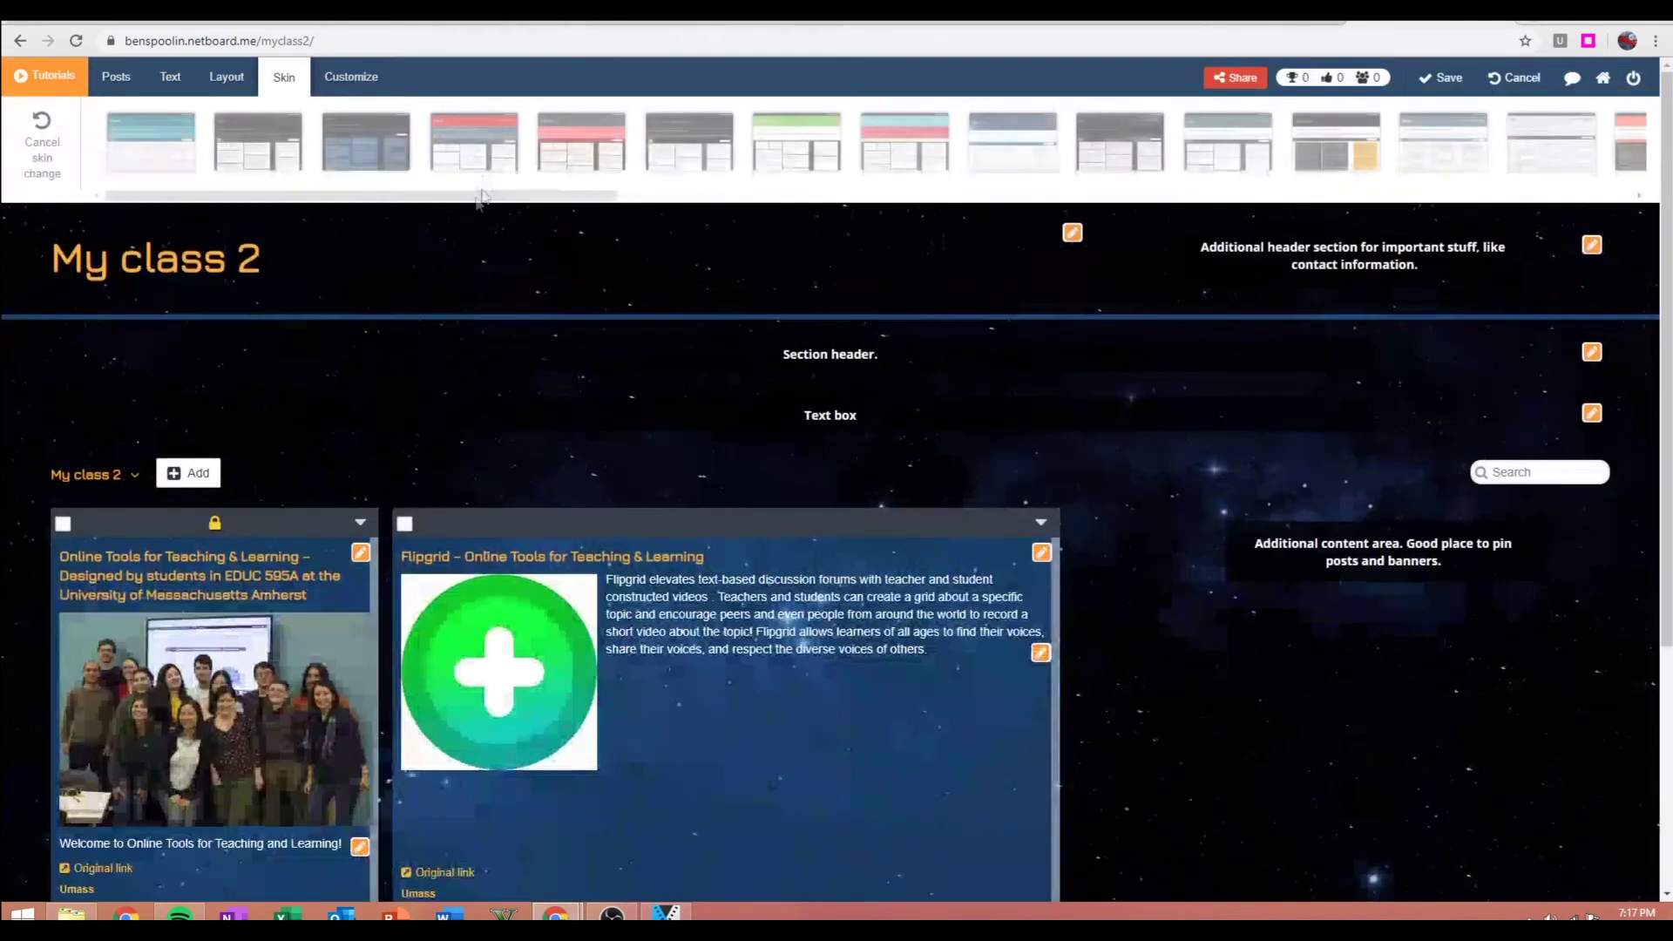
left_click(491, 154)
left_click(653, 149)
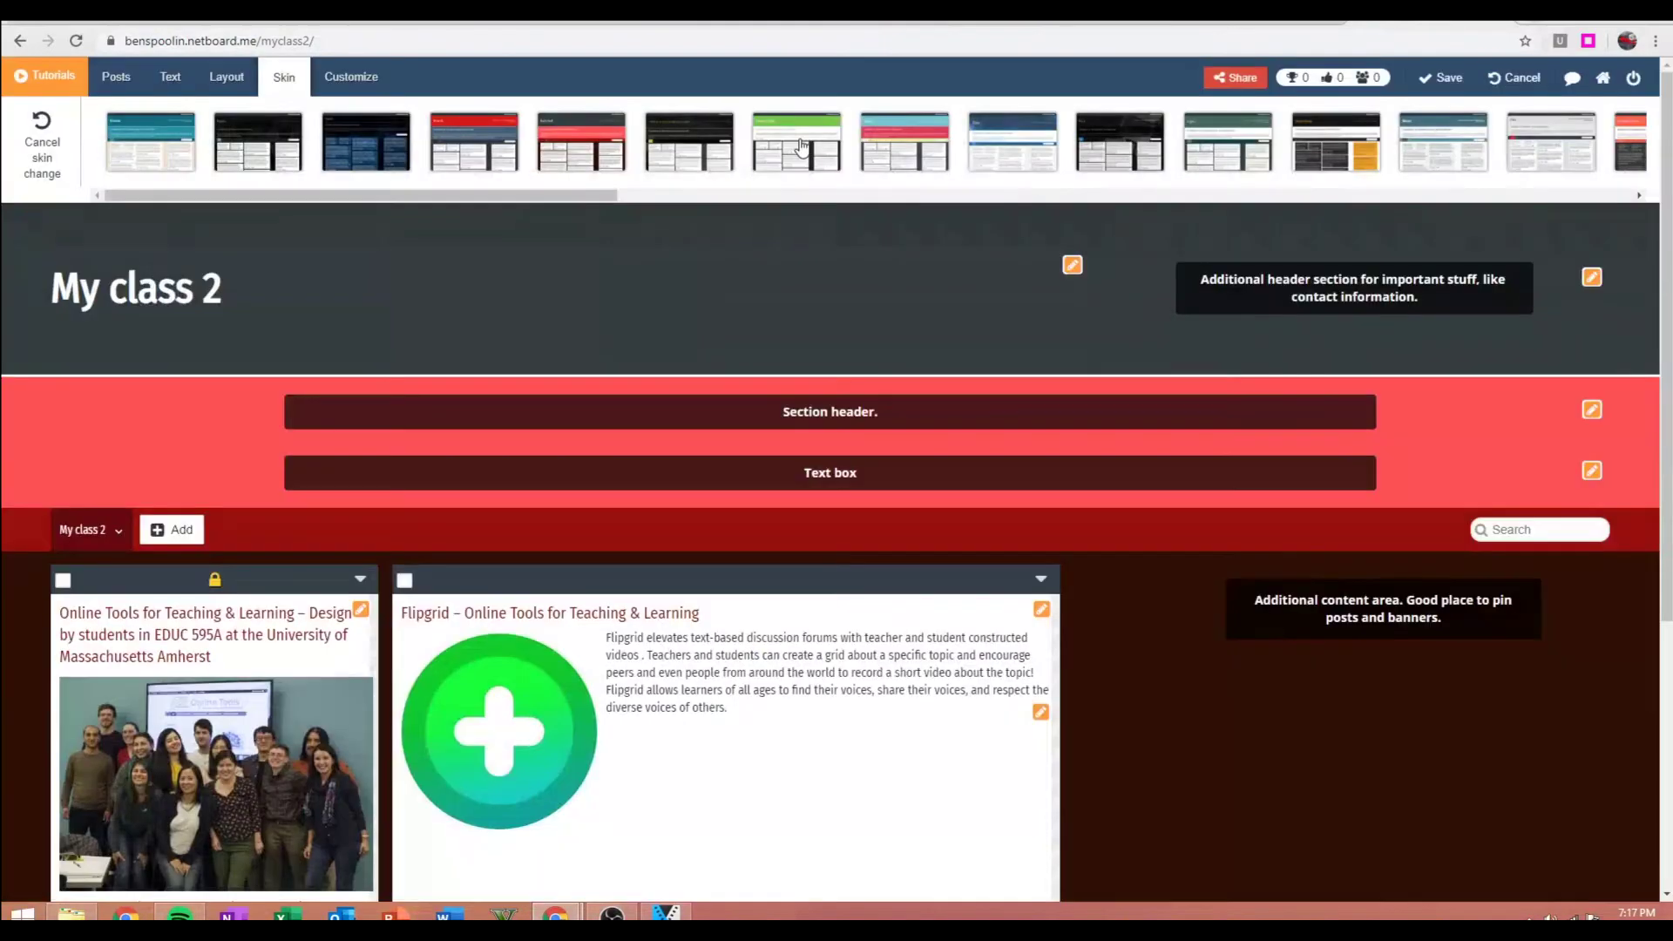
left_click(796, 142)
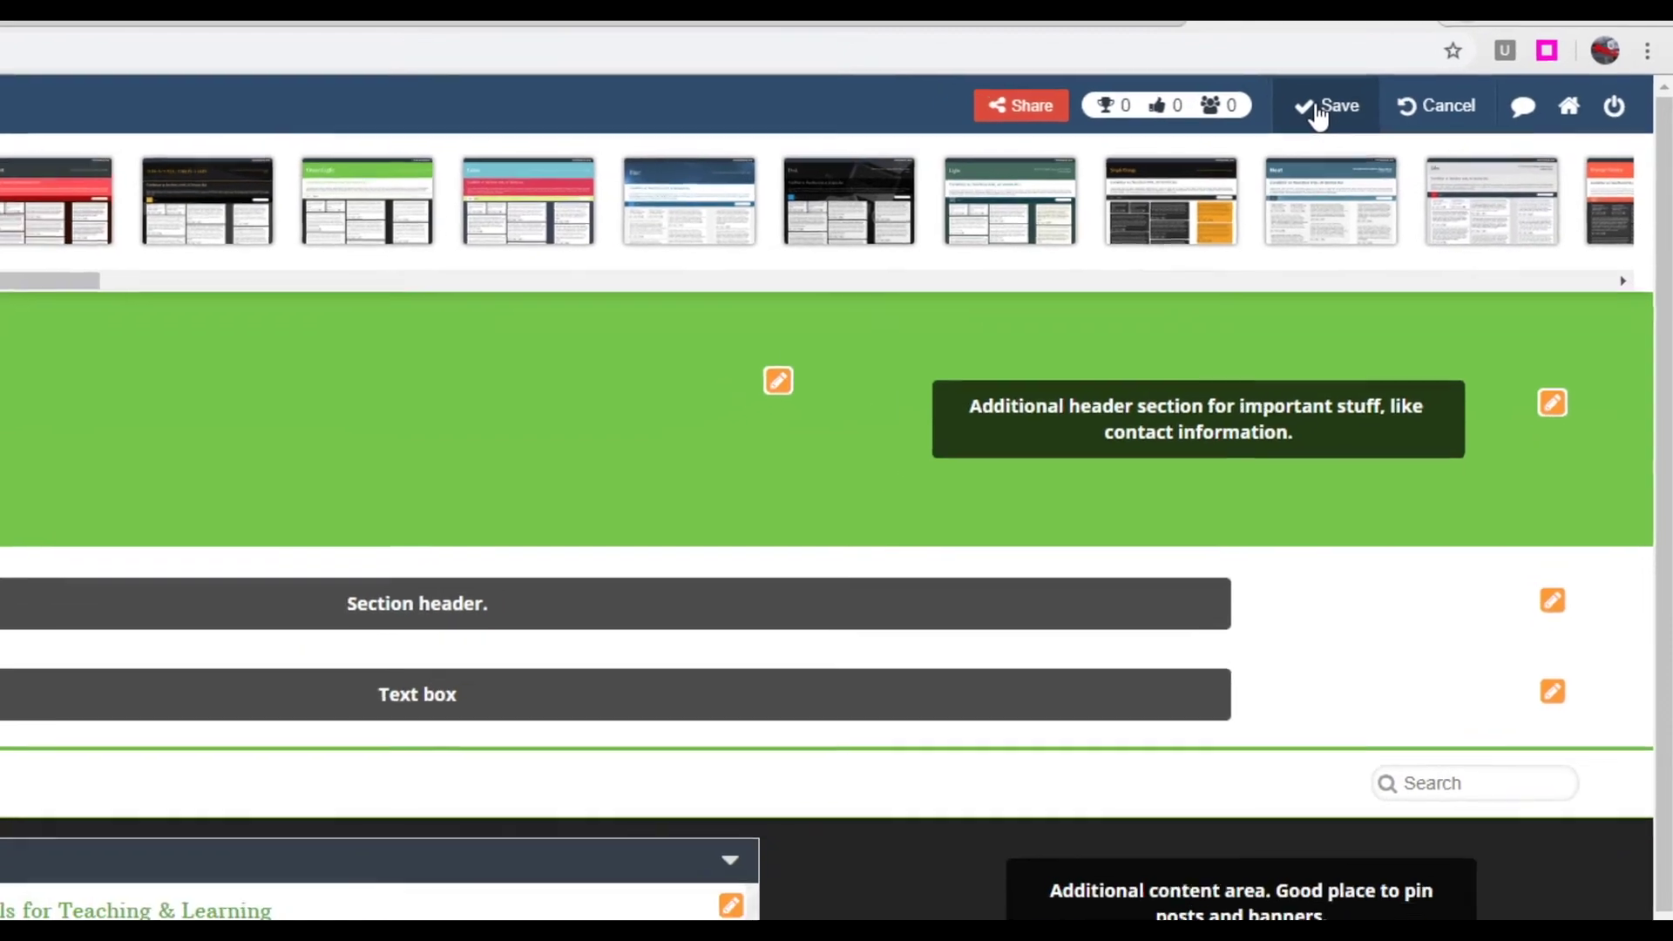
left_click(1340, 105)
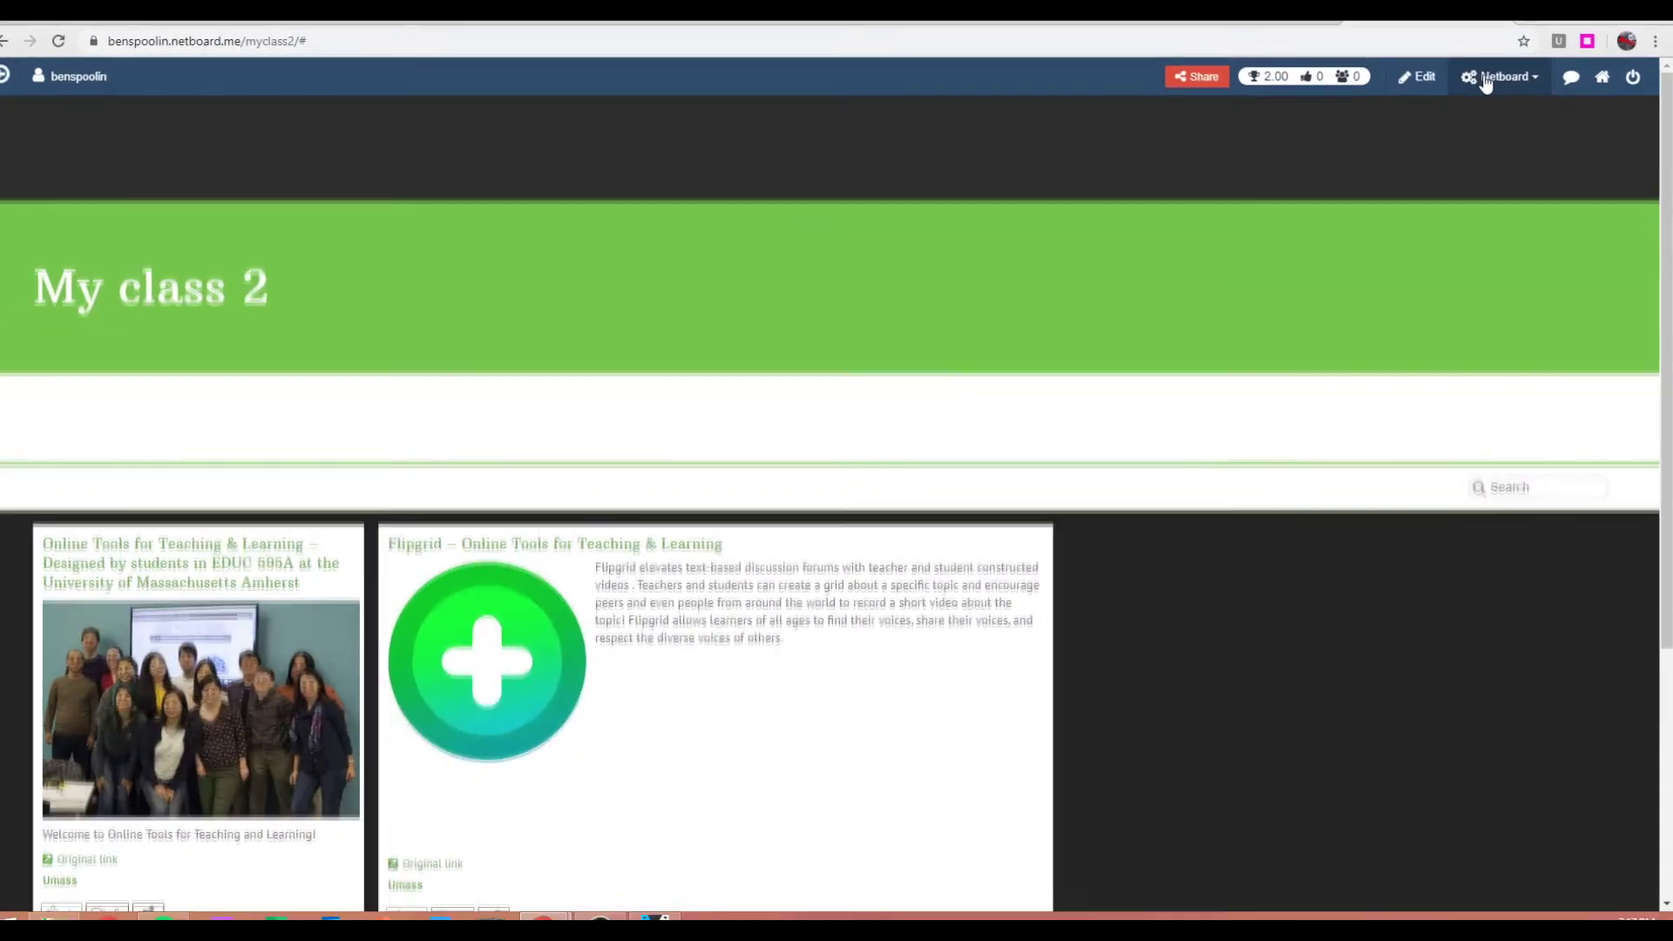
left_click(1477, 79)
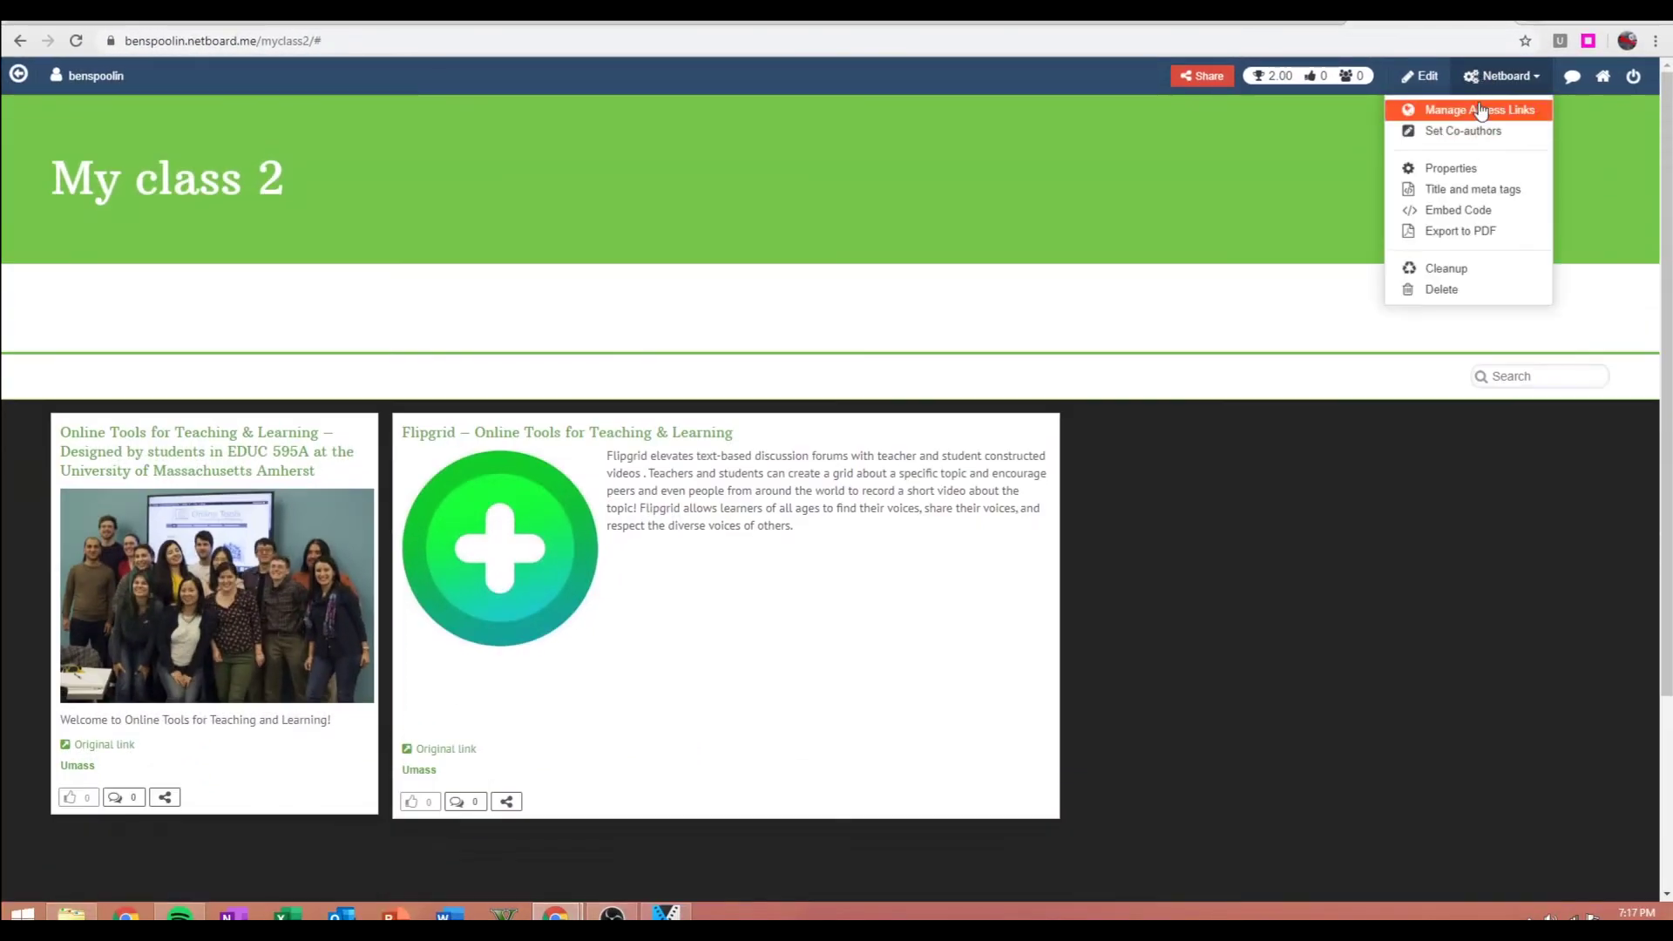
Generate a 'Link to Read and Comment' access link, then close the Access Links window.
left_click(1479, 110)
left_click(637, 255)
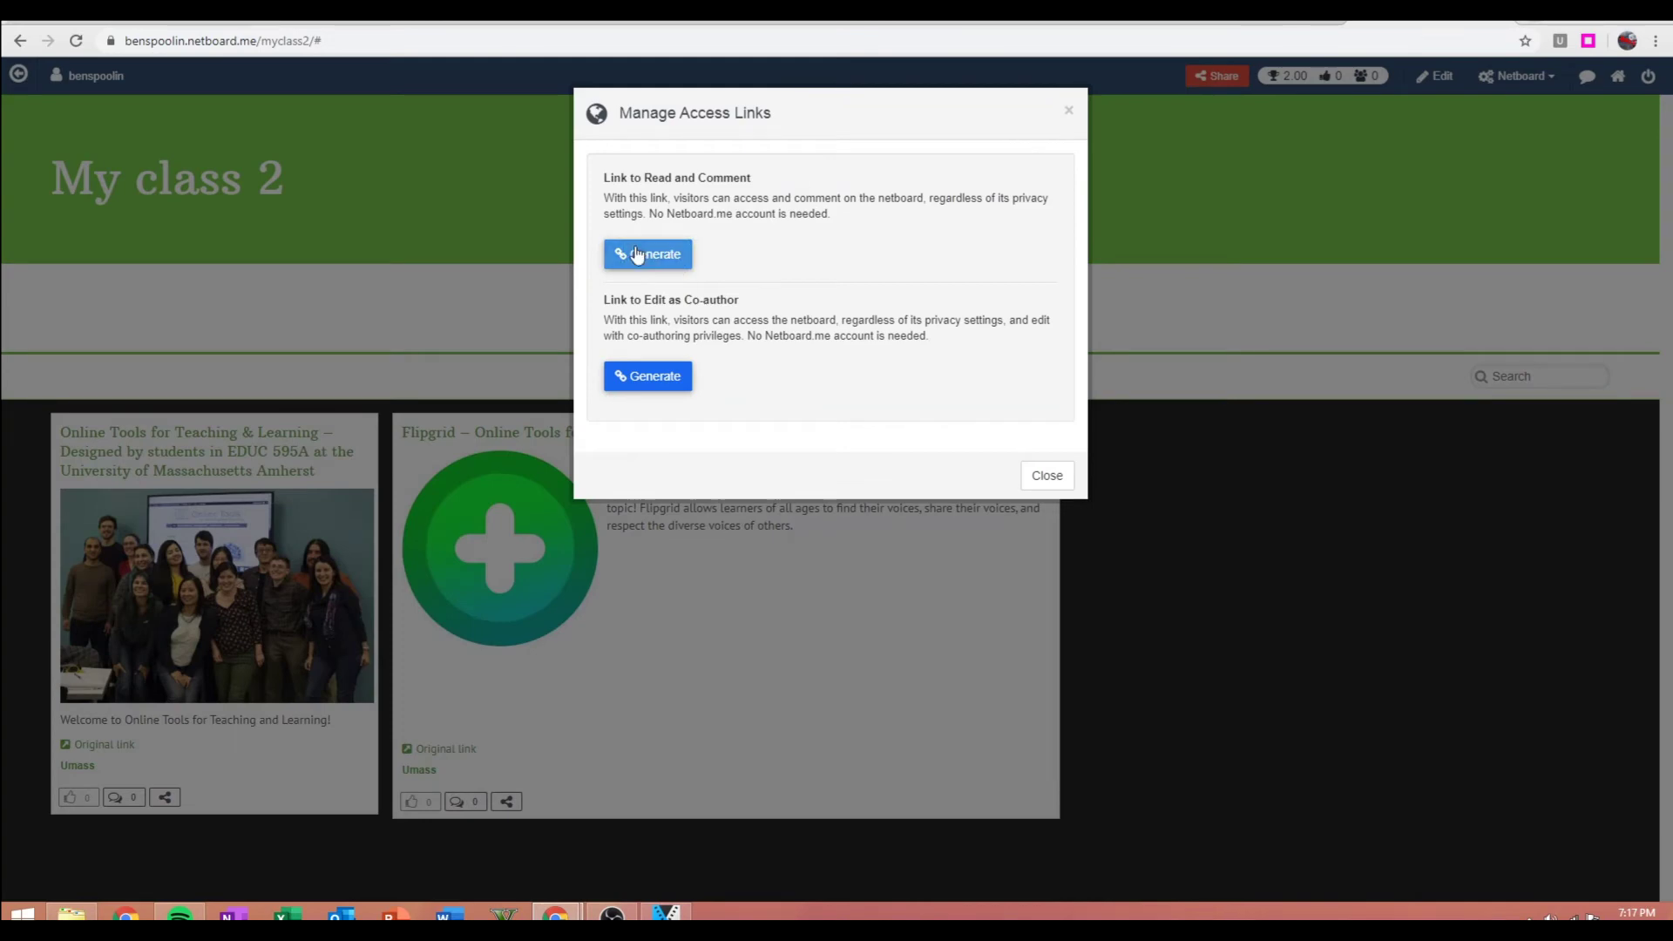
left_click(642, 257)
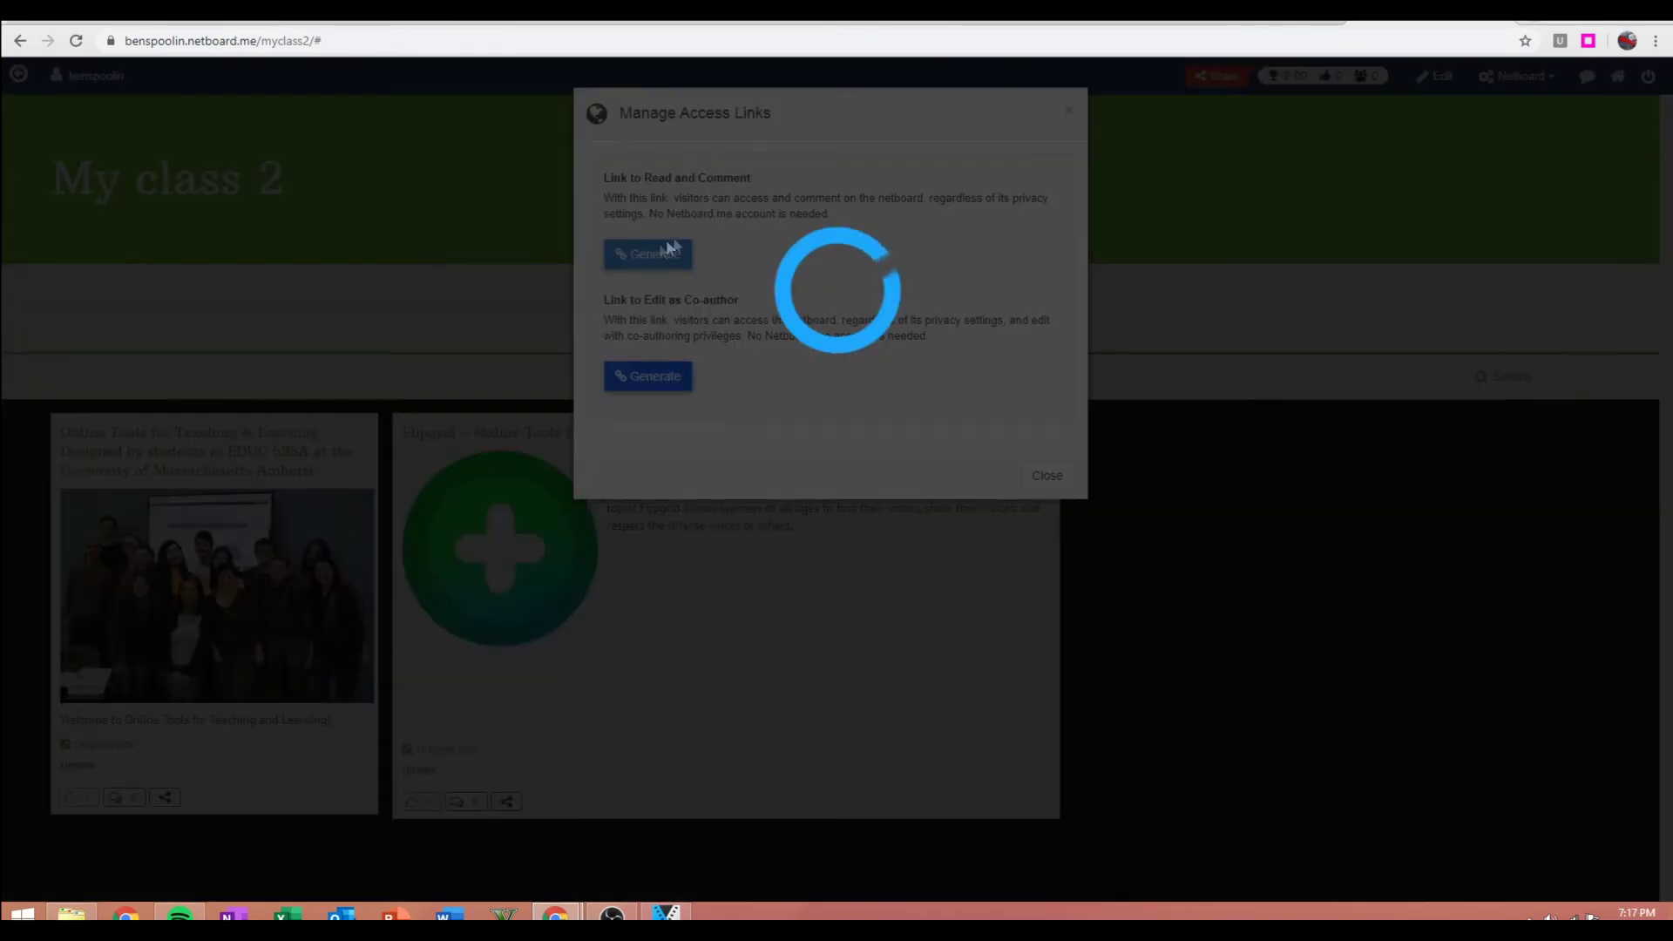
left_click(1067, 112)
Check the co-author settings and bring up the board's properties.
left_click(1519, 76)
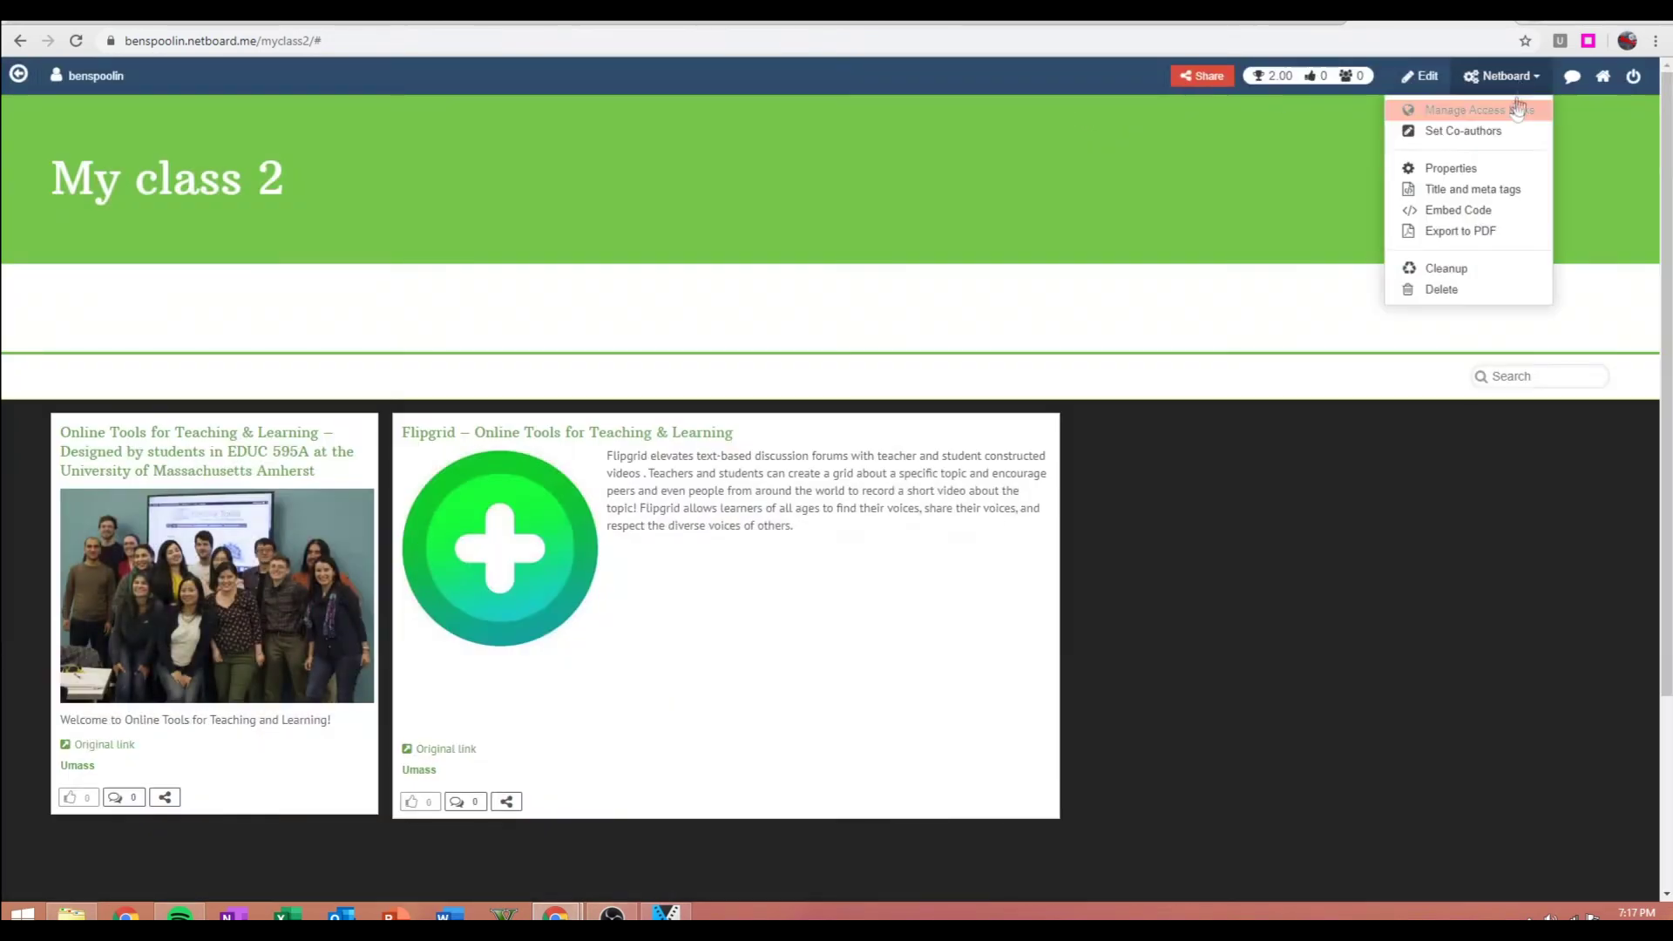
left_click(1458, 124)
left_click(1073, 111)
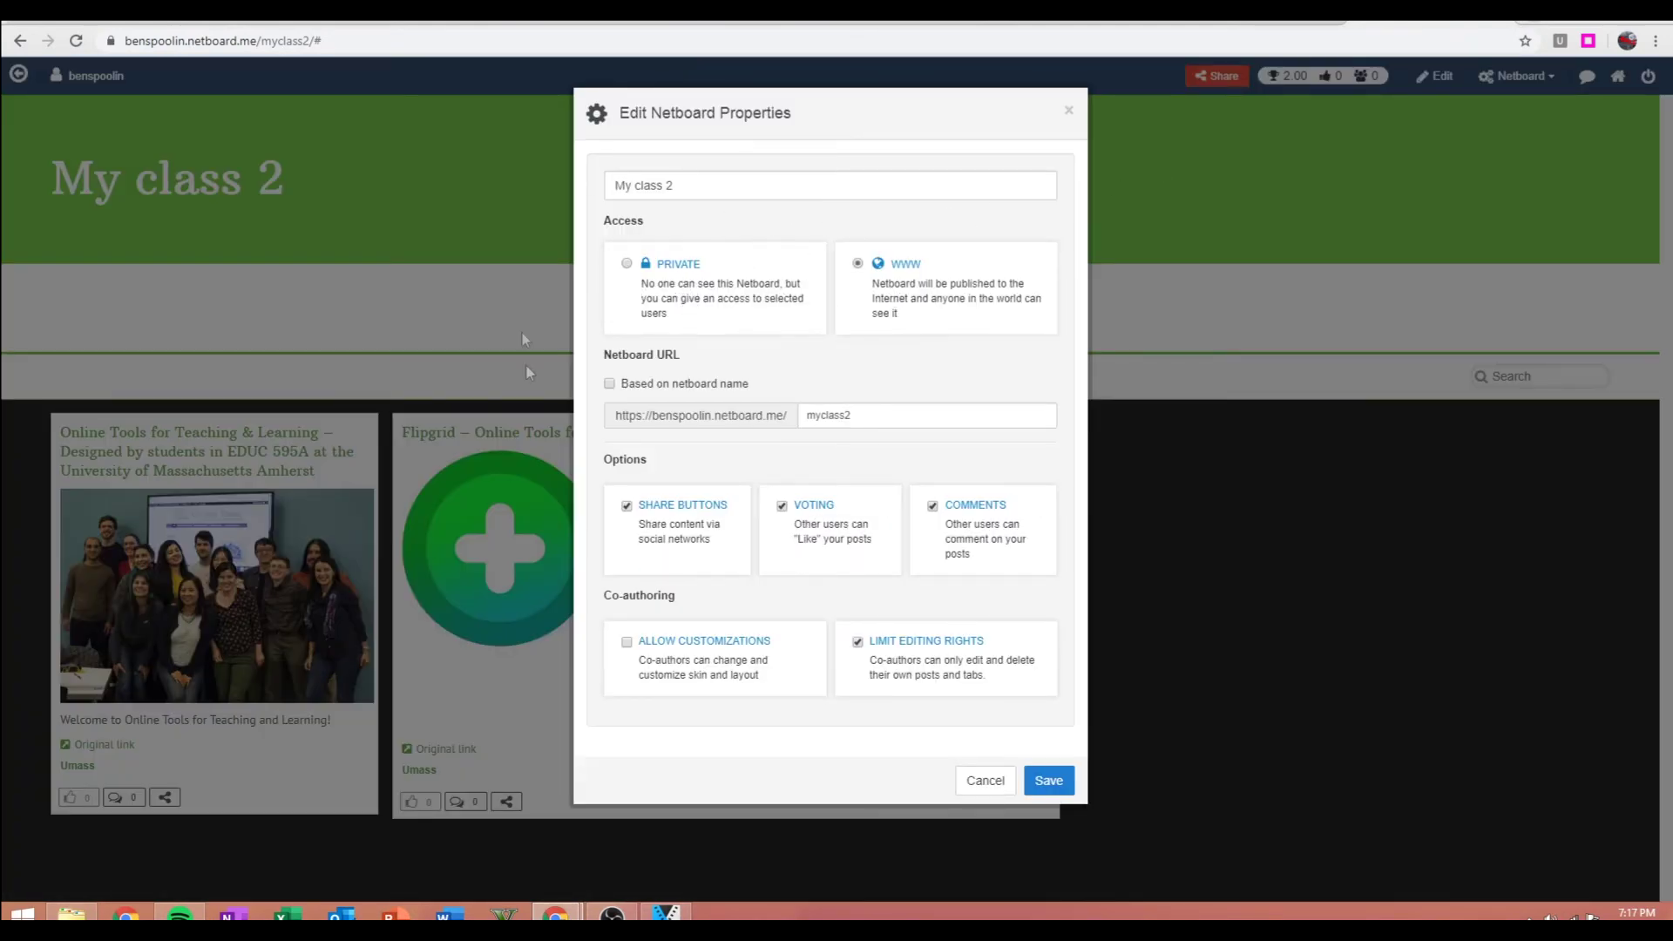
Save the properties after reviewing access, the myclass2 address, share buttons, voting and comments.
left_click(1050, 781)
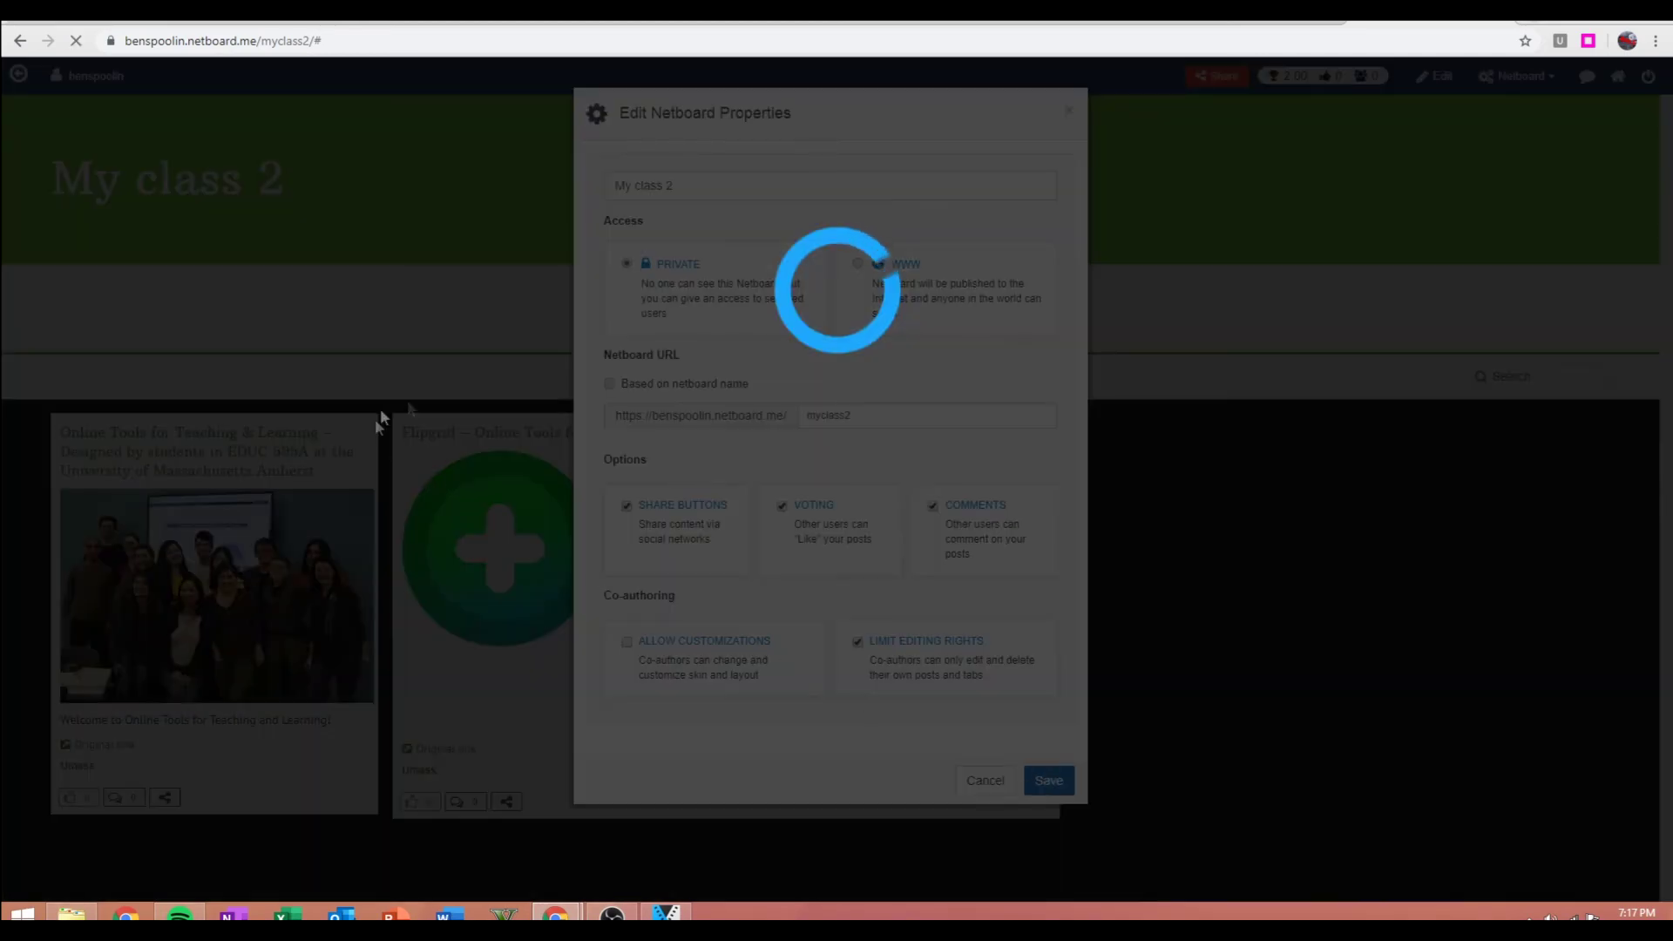